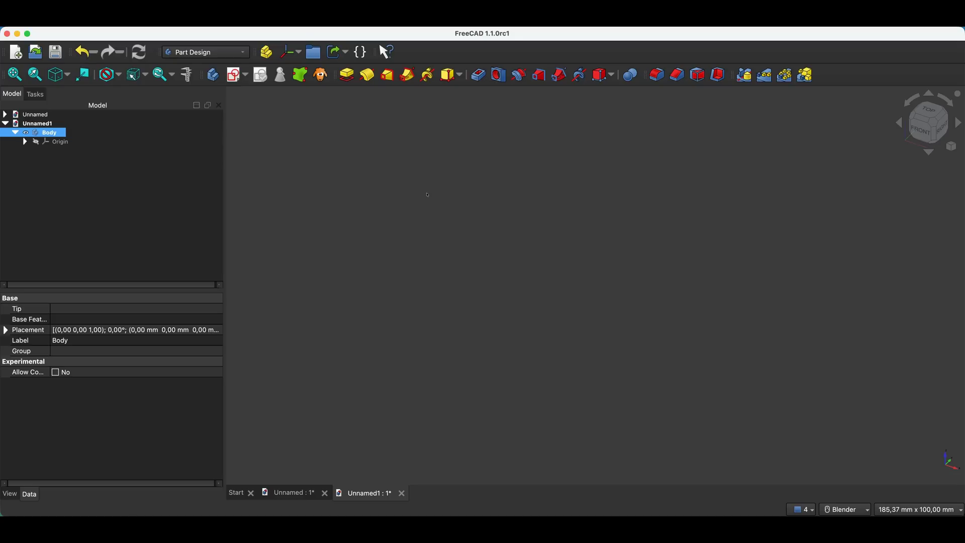
Step: Create a new sketch in the body on the XY plane
left_click(428, 194)
left_click(411, 182)
left_click(227, 79)
left_click(664, 274)
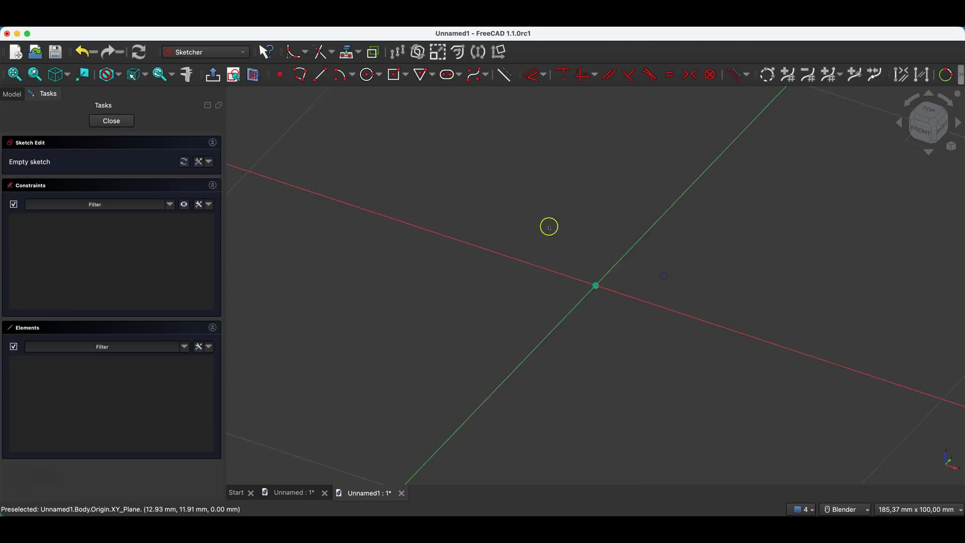
Step: Draw a centered rectangle that straddles the vertical axis, starting from a center above and left of the origin
left_click(394, 74)
left_click(467, 181)
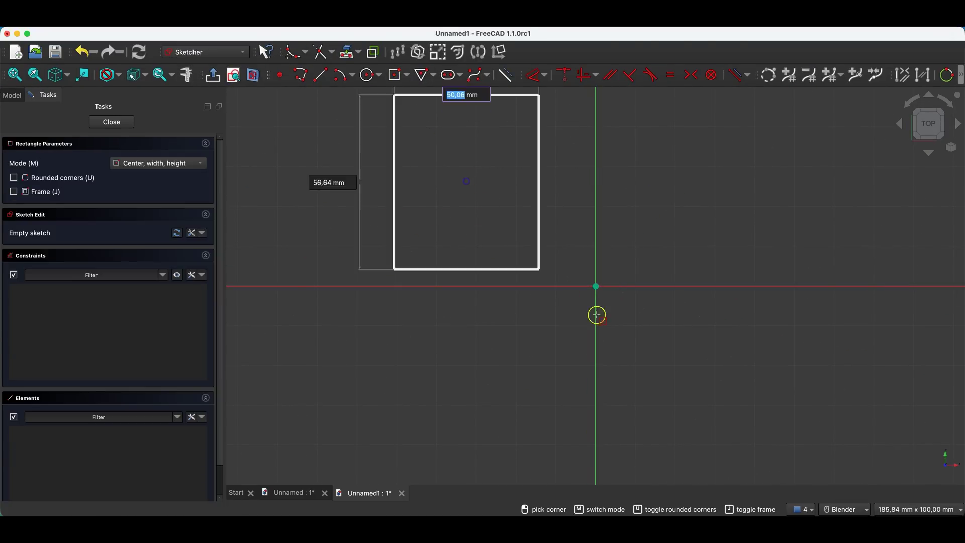
left_click(655, 346)
scroll(567, 336, "down", 5)
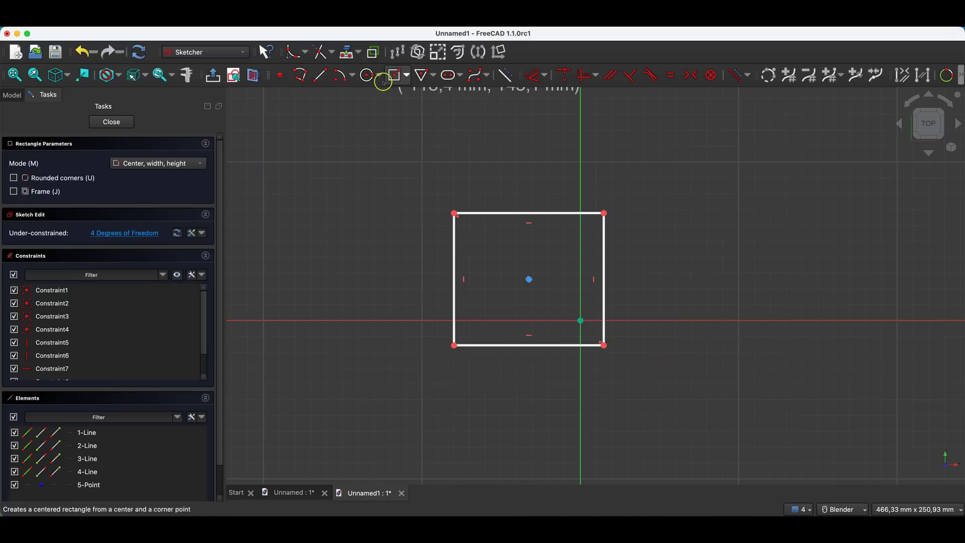
Step: Draw a circle from its center, above and left of the rectangle
left_click(368, 75)
left_click(339, 192)
left_click(364, 219)
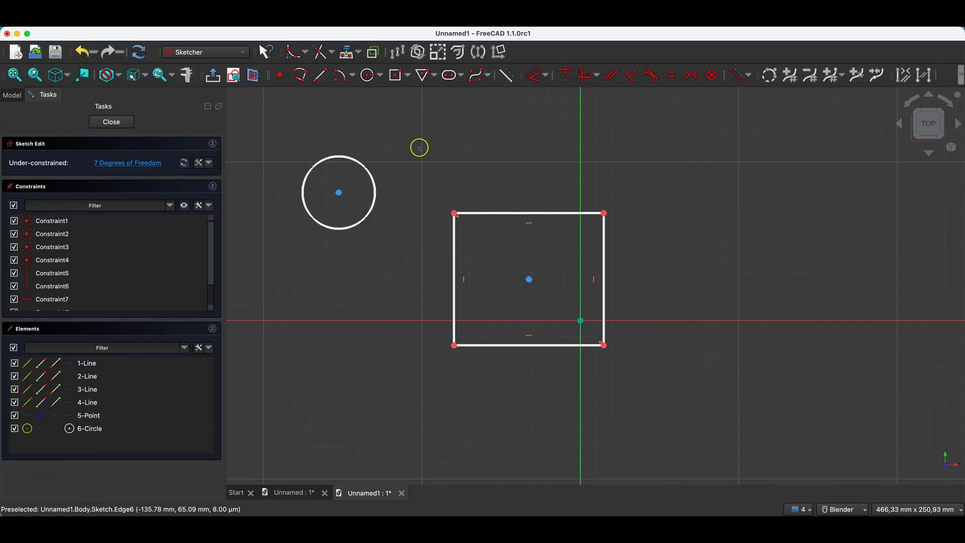
Step: Select the rectangle's upper, right and left edges one by one, toggle individual edges off and on, and clear the selection
left_click(515, 212)
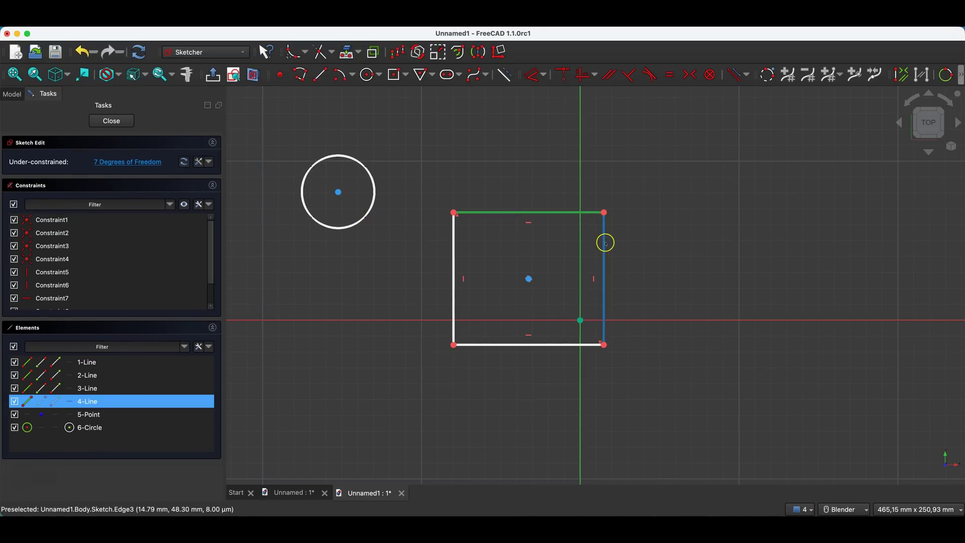
left_click(605, 244)
left_click(454, 243)
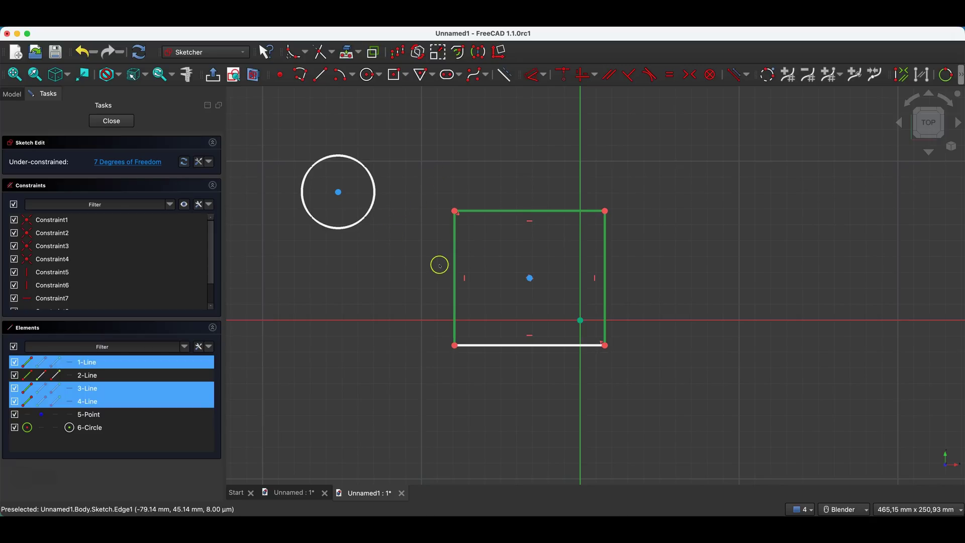
left_click(456, 266)
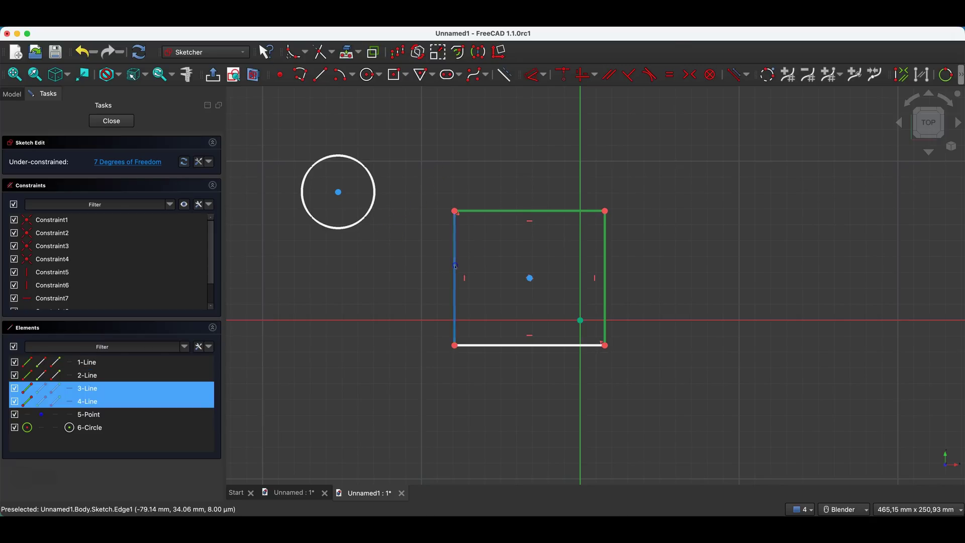
left_click(502, 211)
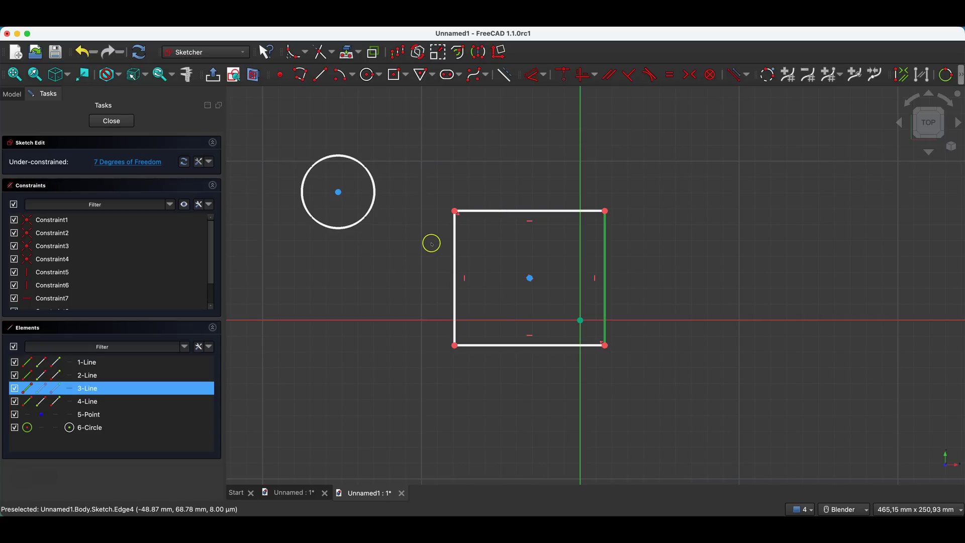
left_click(511, 211)
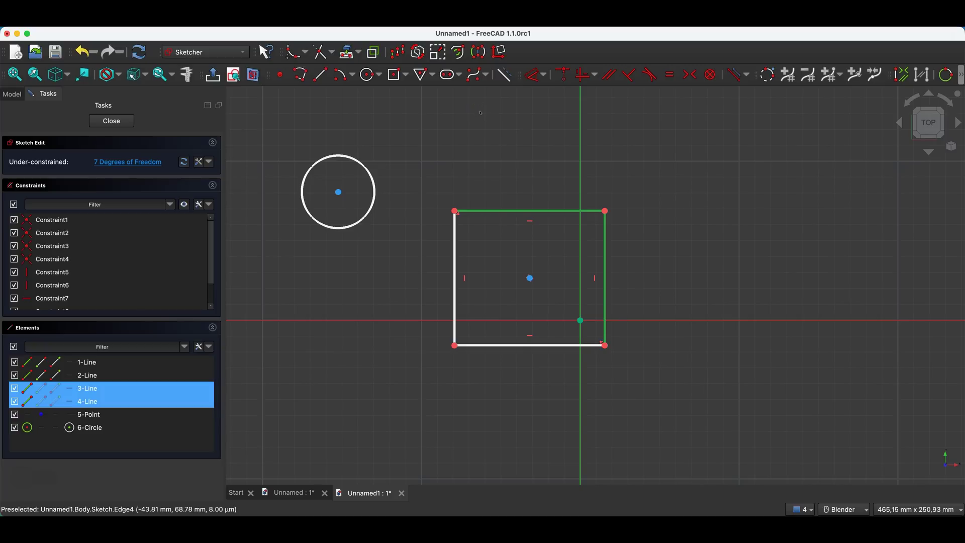
left_click(481, 183)
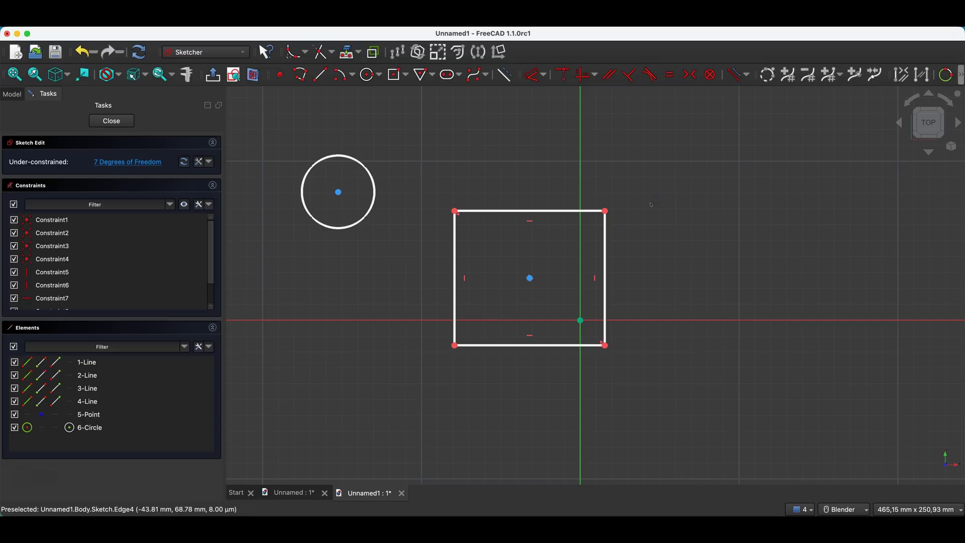
Step: Select the rectangle's two right corner points and move its right edge onto the vertical axis
left_click(605, 211)
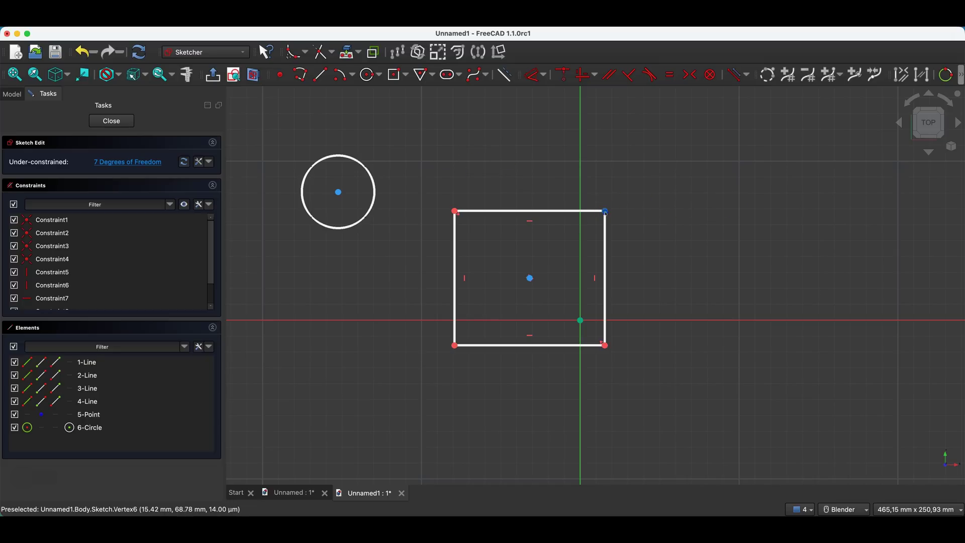
left_click(605, 346)
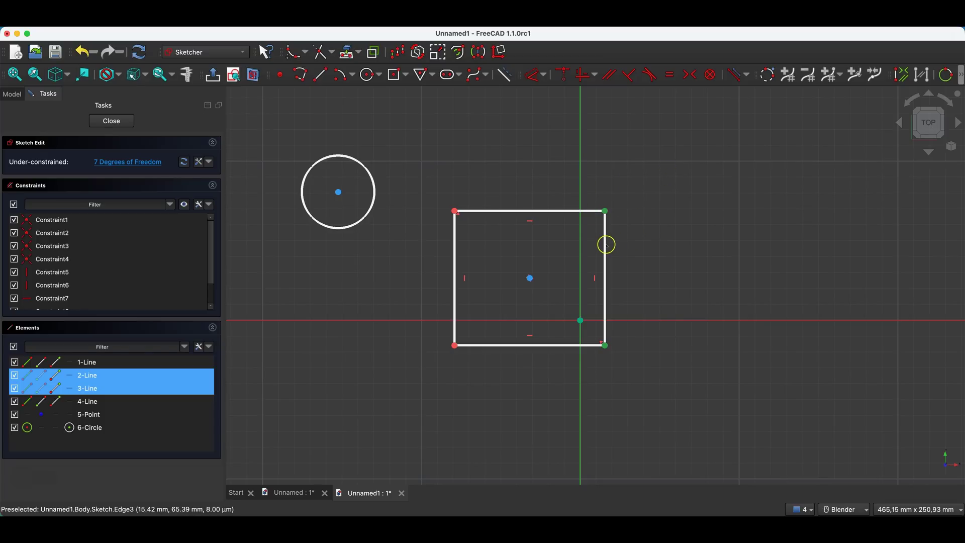
left_click_drag(605, 243, 580, 244)
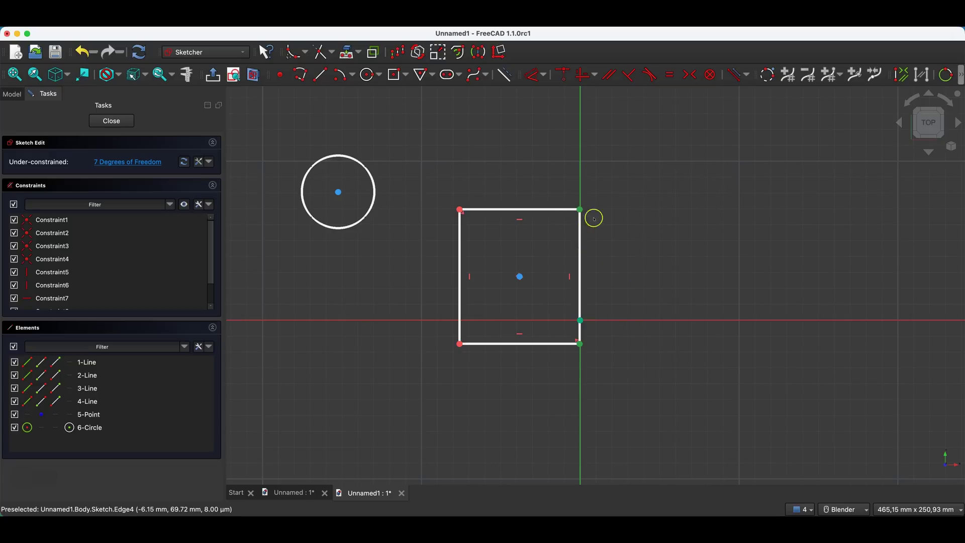
Step: Try to apply a coincident constraint to the selected corner points of the rectangle's right edge
scroll(595, 229, "down", 1)
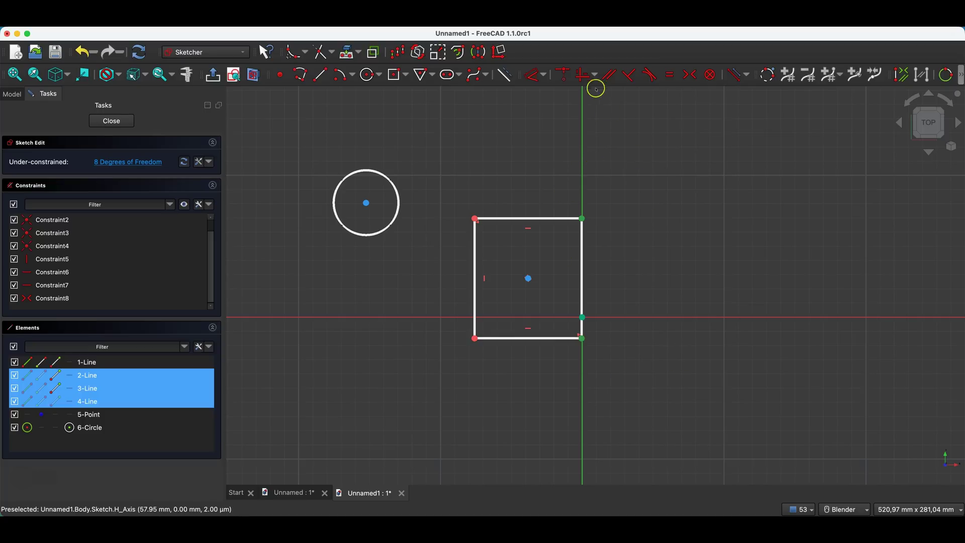
left_click(565, 76)
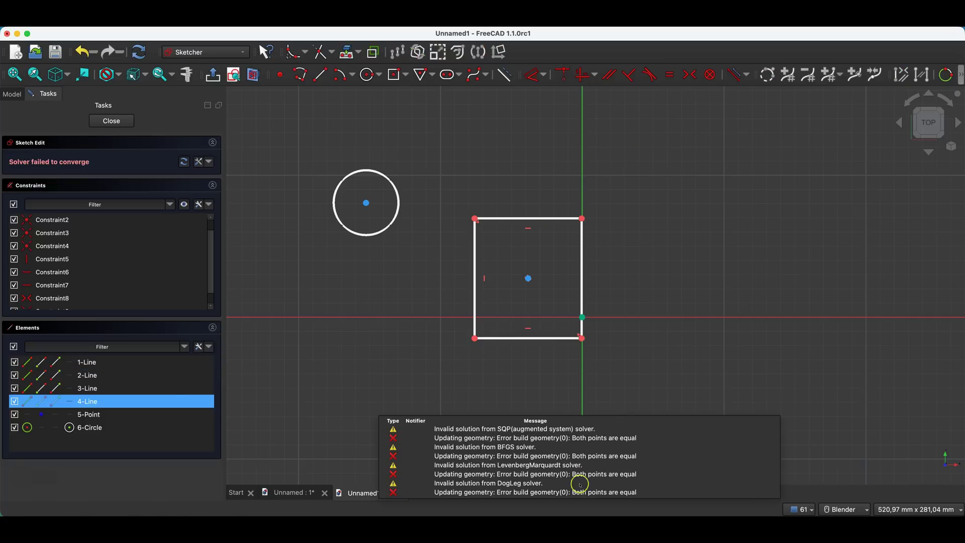
left_click(194, 270)
scroll(194, 270, "down", 1)
key("Escape")
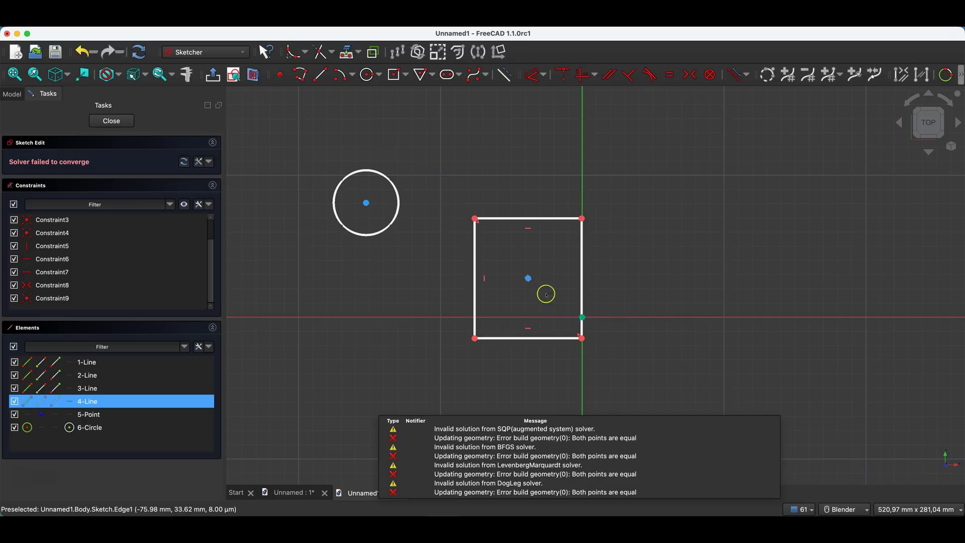
Step: Delete the coincident constraint Constraint9 from the sketch
left_click(57, 298)
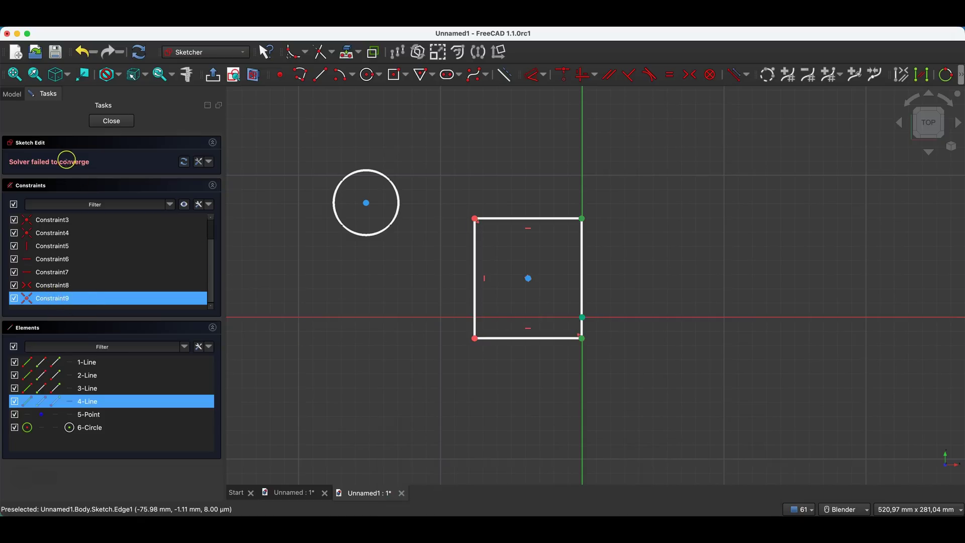
right_click(61, 298)
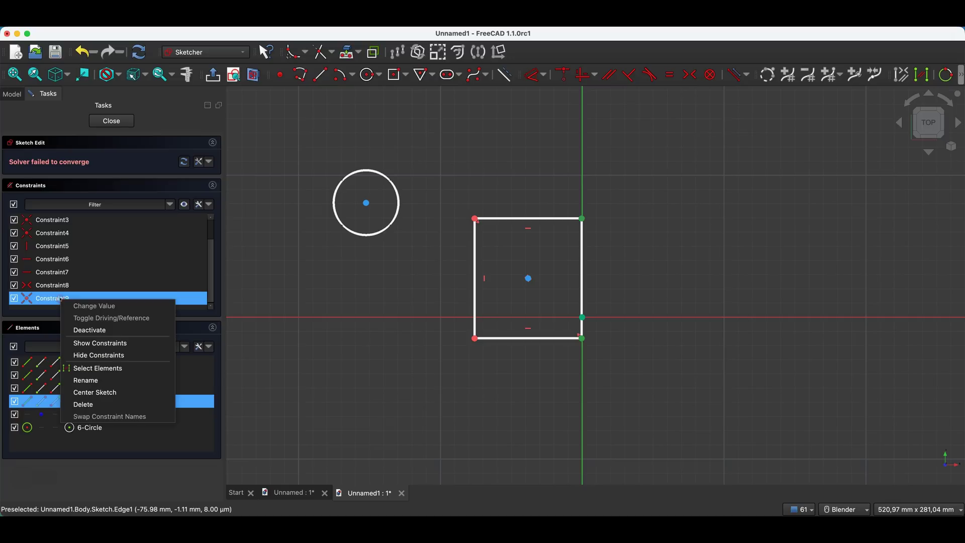
left_click(87, 404)
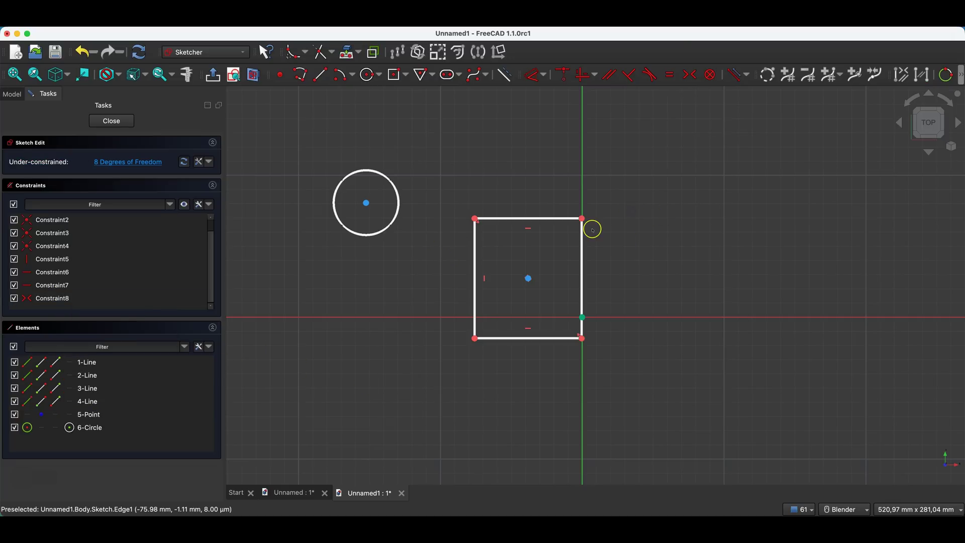
Step: Constrain the circle's center to coincide with the rectangle's upper-left corner and leave the constraint tool
left_click(559, 77)
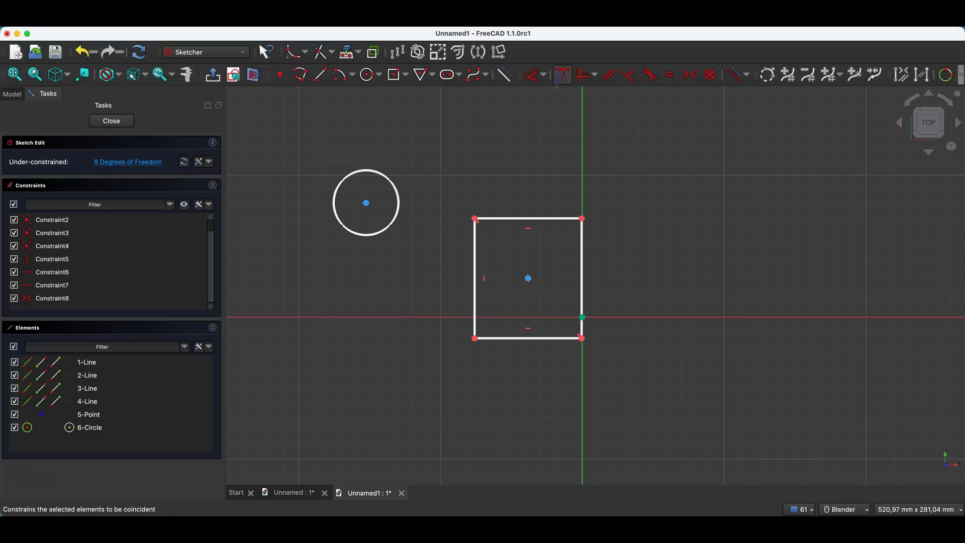
left_click(475, 219)
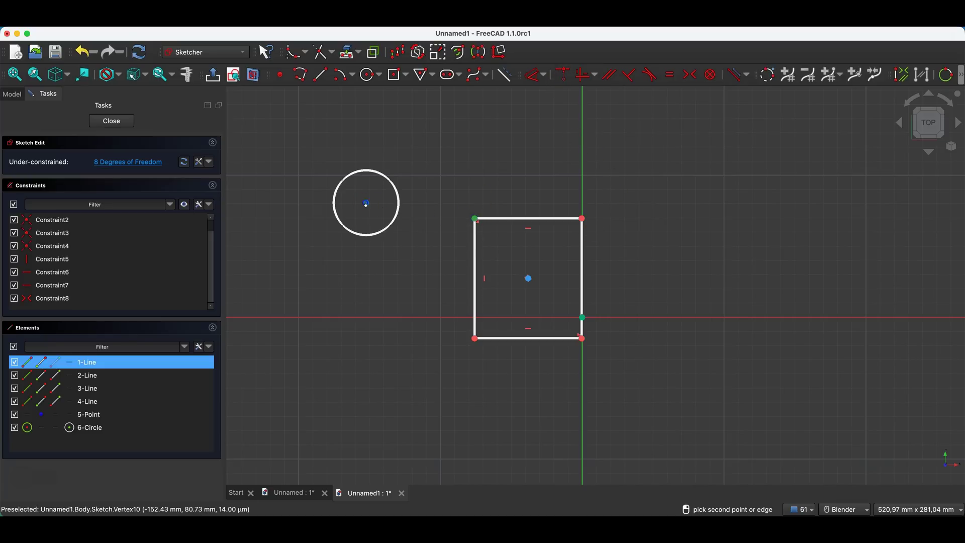
left_click(366, 203)
right_click(624, 196)
Step: Select the rectangle's upper and right edges individually and clear the selection
left_click(553, 219)
left_click(582, 238)
left_click(691, 214)
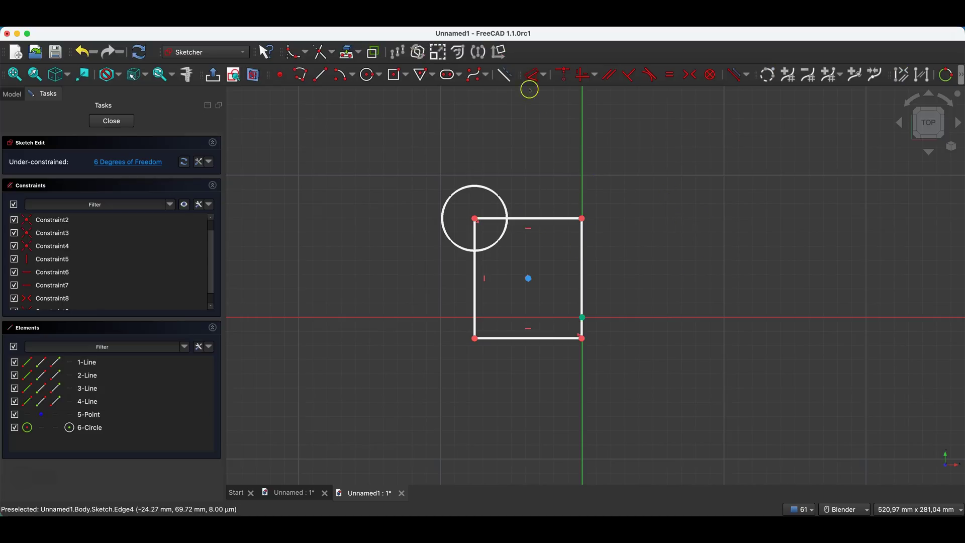
left_click(585, 201)
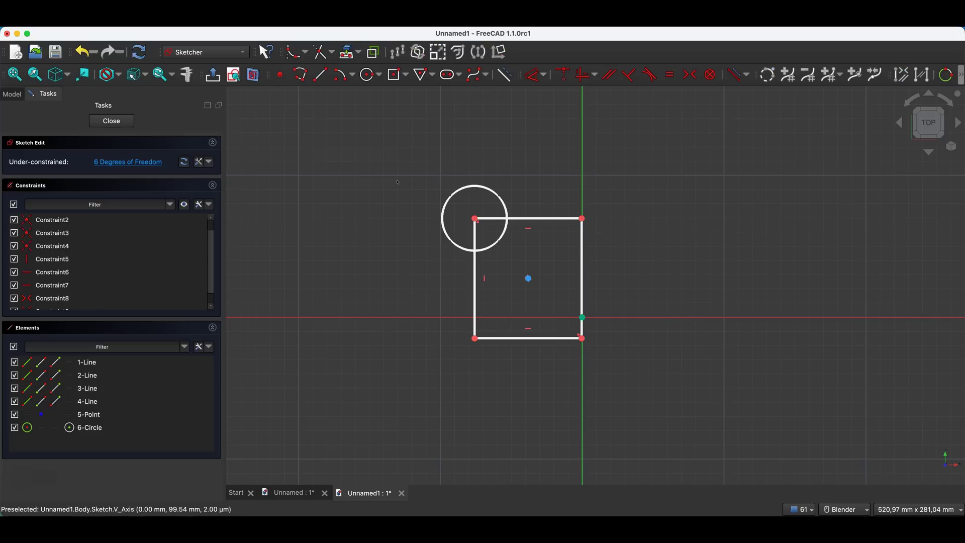
left_click(410, 157)
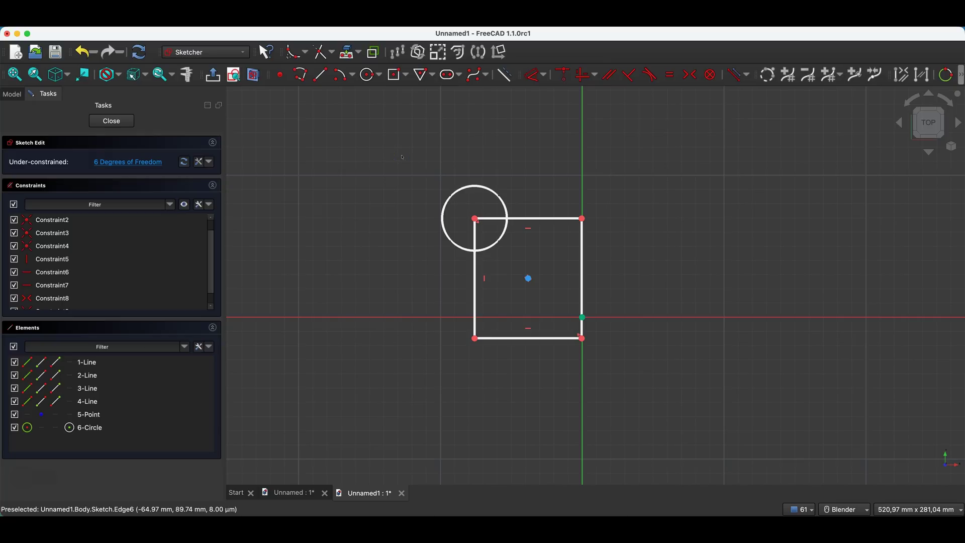
Step: Box-select from left to right around the circle, the whole sketch, and the circle with the rectangle's center point, clearing each selection
mouse_move(403, 158)
left_mouse_down()
mouse_move(532, 241)
mouse_move(533, 254)
mouse_move(402, 164)
mouse_move(525, 269)
left_mouse_up()
left_click(368, 191)
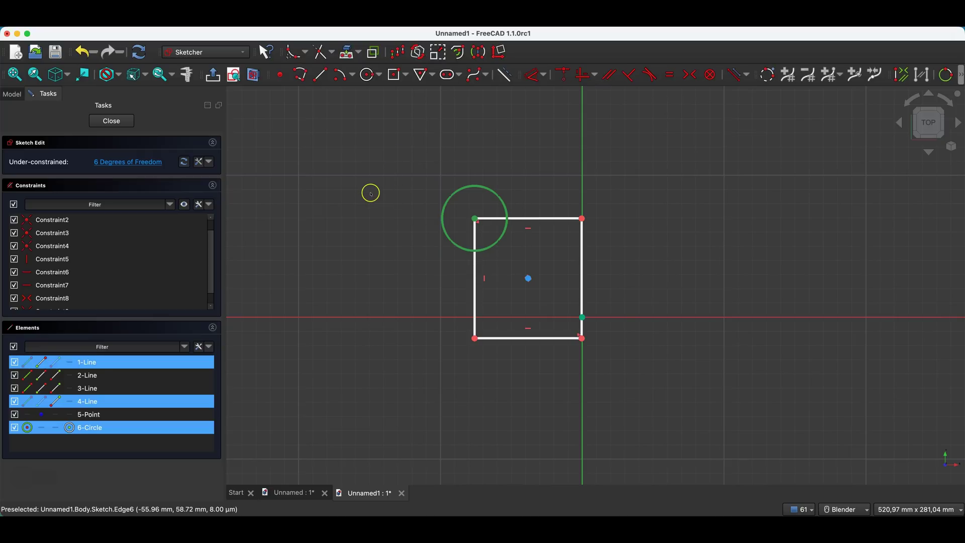
left_click(397, 225)
mouse_move(400, 144)
left_mouse_down()
mouse_move(458, 209)
mouse_move(430, 157)
mouse_move(446, 194)
mouse_move(523, 282)
mouse_move(621, 349)
left_mouse_up()
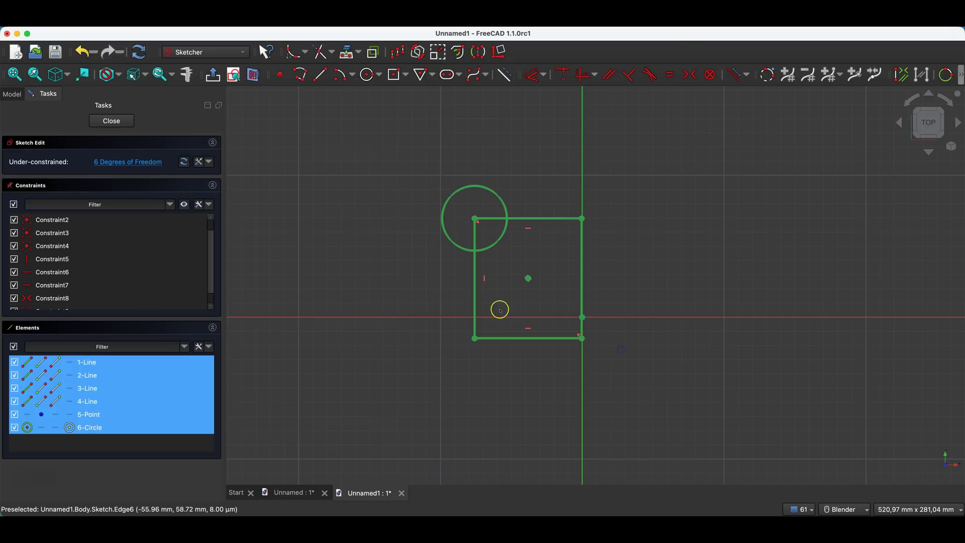
left_click(392, 172)
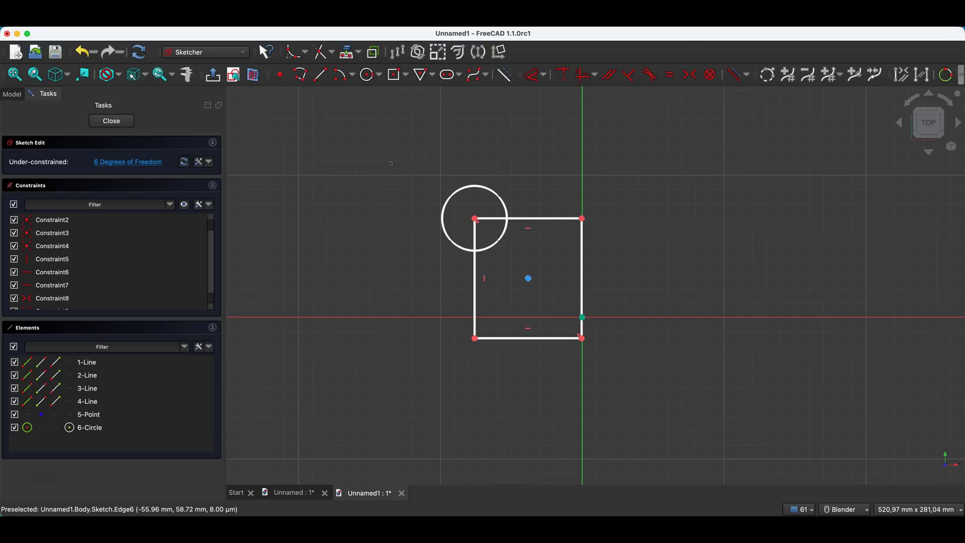
left_click_drag(391, 163, 550, 294)
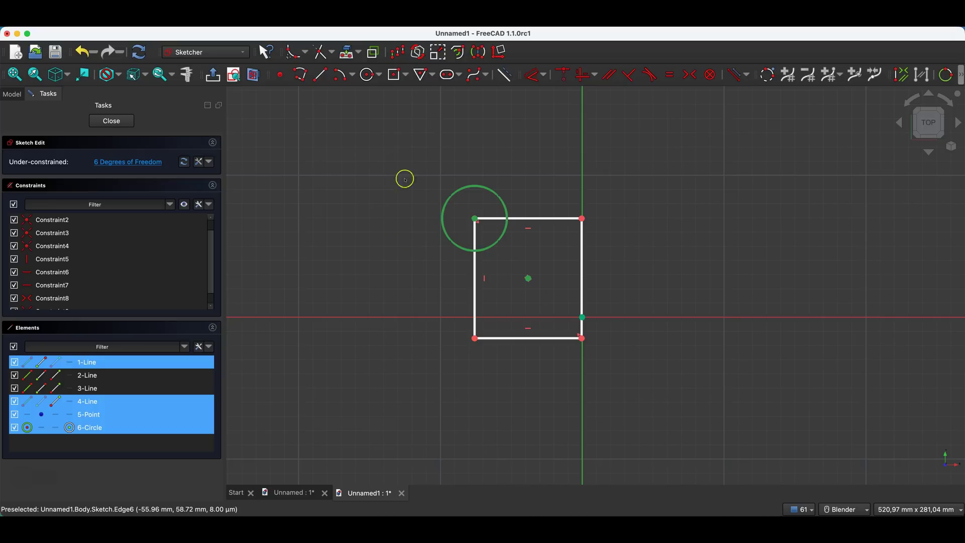
left_click(386, 142)
Step: Box-select from right to left across the circle and upper rectangle edges, then across the upper-right corner, clearing each selection
mouse_move(670, 167)
left_mouse_down()
mouse_move(617, 217)
mouse_move(460, 232)
left_mouse_up()
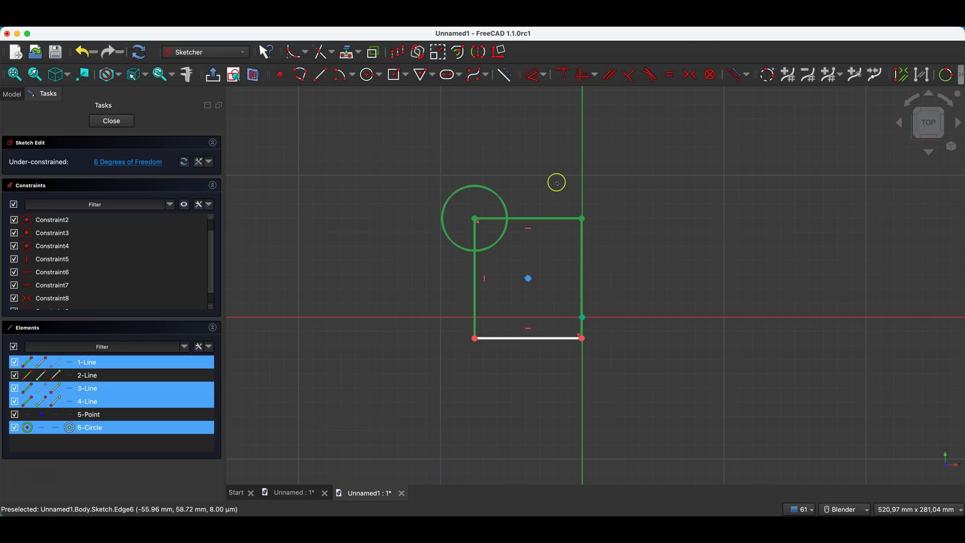
left_click(593, 196)
left_click(537, 218)
mouse_move(617, 176)
left_mouse_down()
mouse_move(571, 222)
mouse_move(442, 229)
left_mouse_up()
left_click(659, 162)
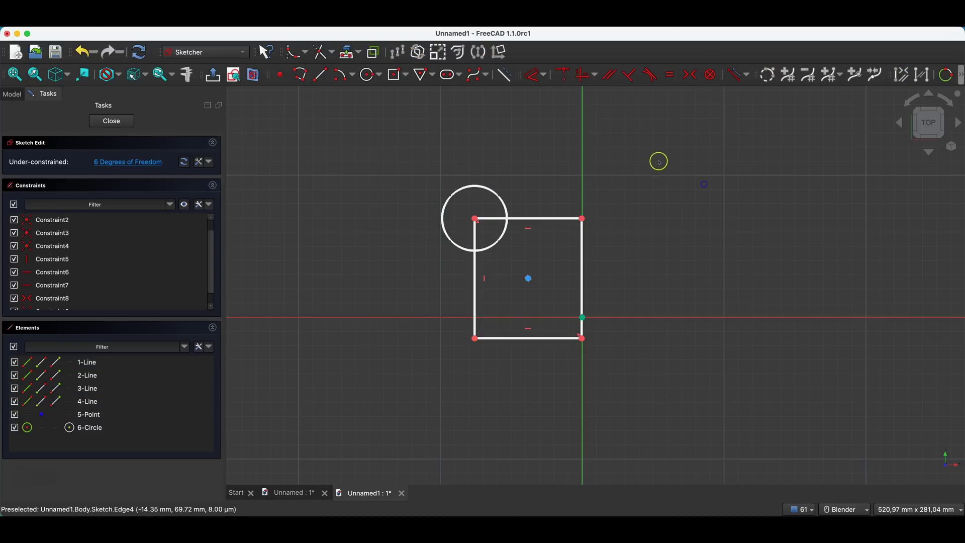
left_click_drag(643, 165, 570, 231)
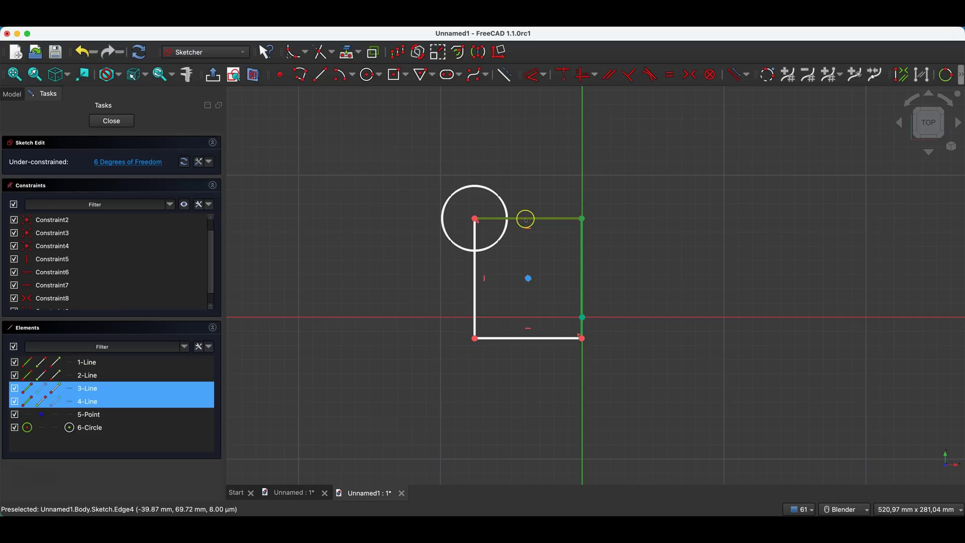
left_click(423, 149)
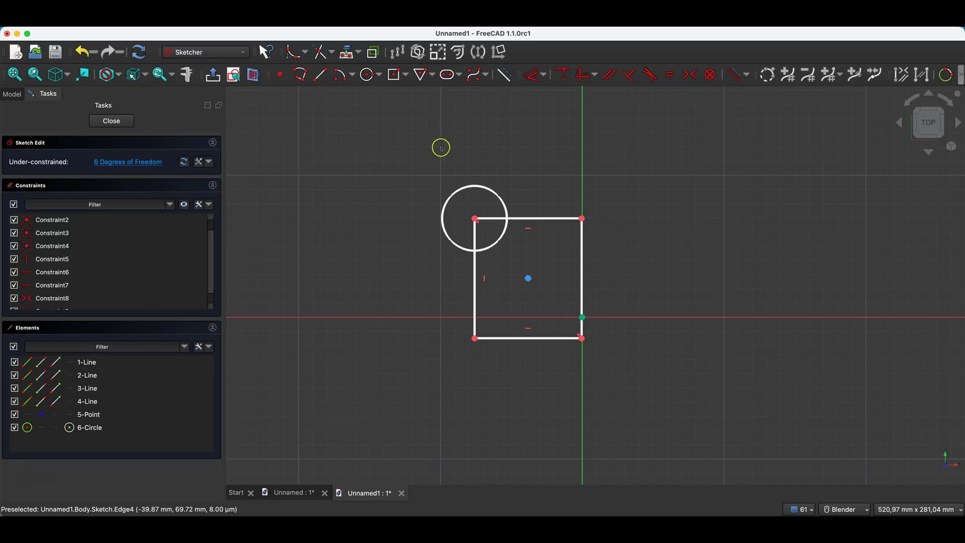
Step: Select all of the sketch geometry with a selection box and delete it
mouse_move(397, 149)
left_mouse_down()
mouse_move(586, 381)
mouse_move(608, 381)
left_mouse_up()
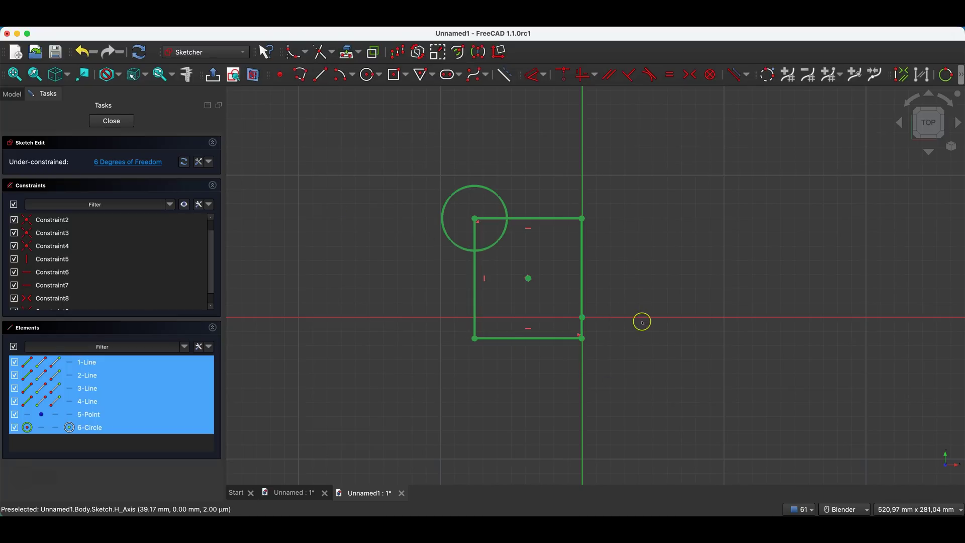
key("Delete")
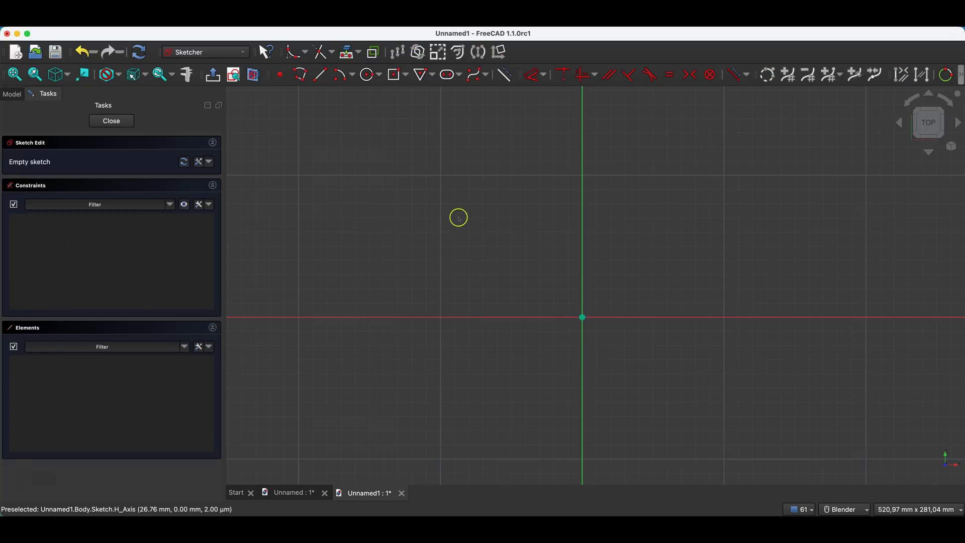
Step: Draw a centered rectangle above the horizontal axis, to the left of the vertical axis
left_click(395, 75)
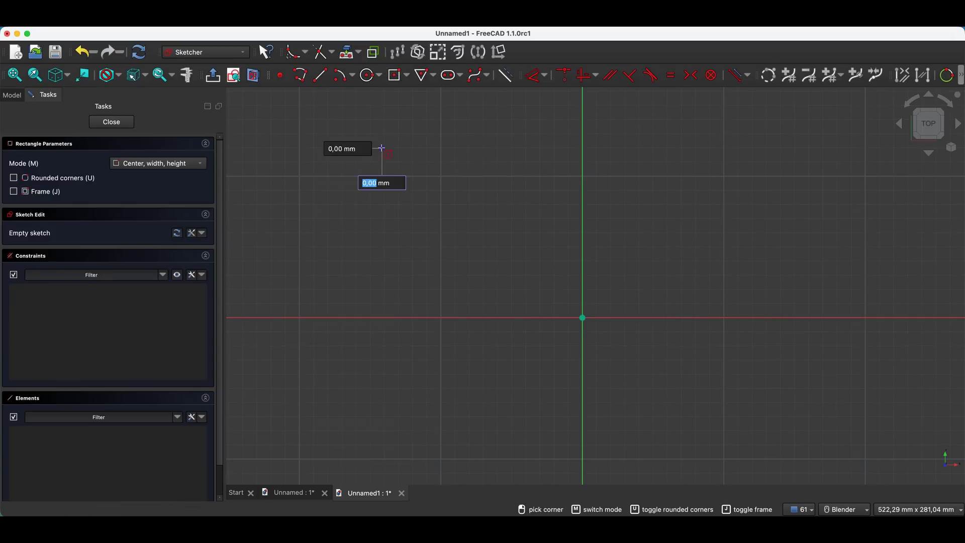
left_click(382, 148)
left_click(481, 229)
key("Escape")
scroll(487, 271, "down", 4)
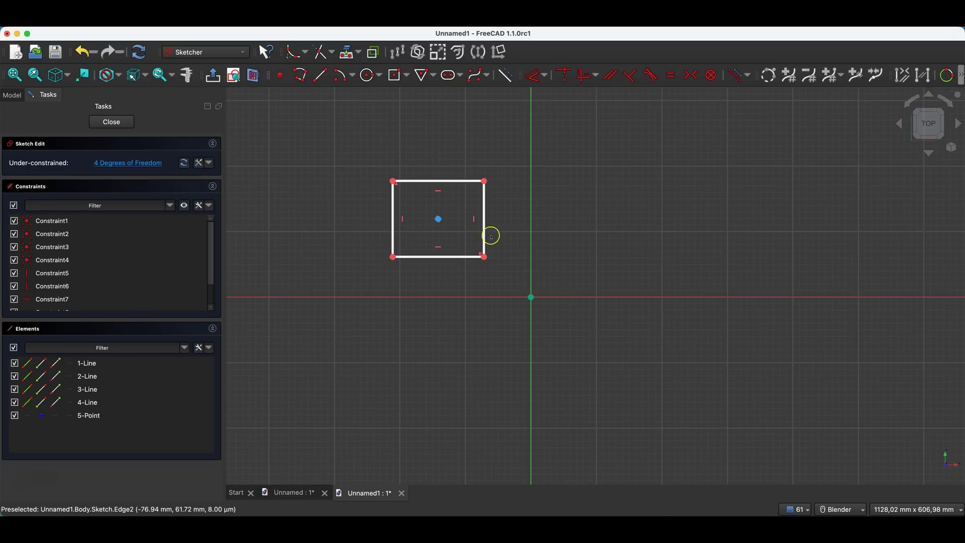
Step: Delete the rectangle's right and upper edges one at a time, and box-select and delete the remaining geometry
left_click(485, 203)
key("Delete")
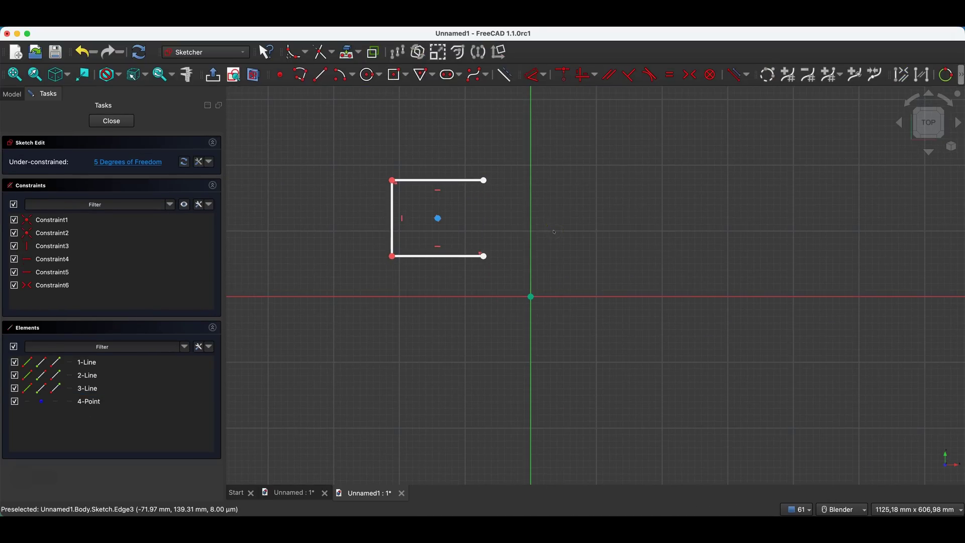
left_click(457, 180)
key("Delete")
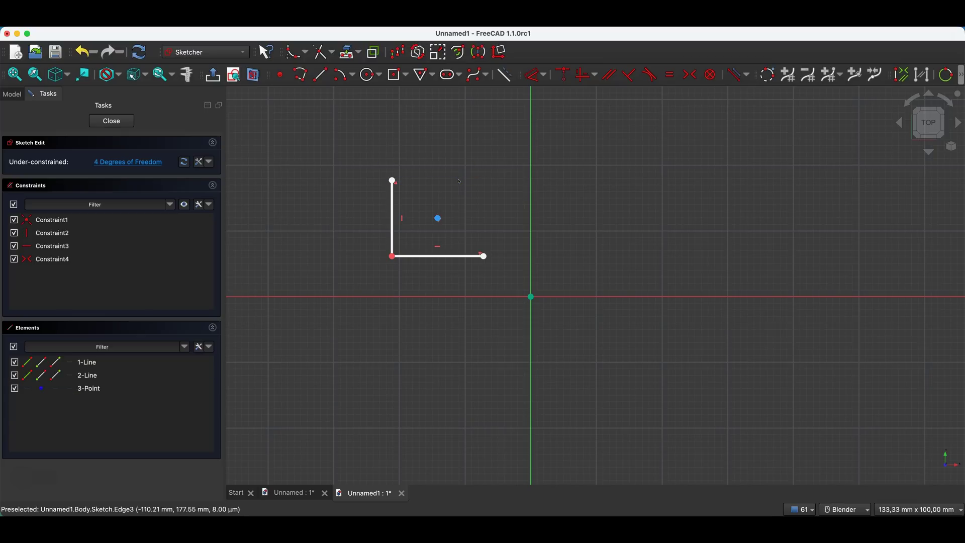
left_click_drag(344, 136, 541, 315)
key("Delete")
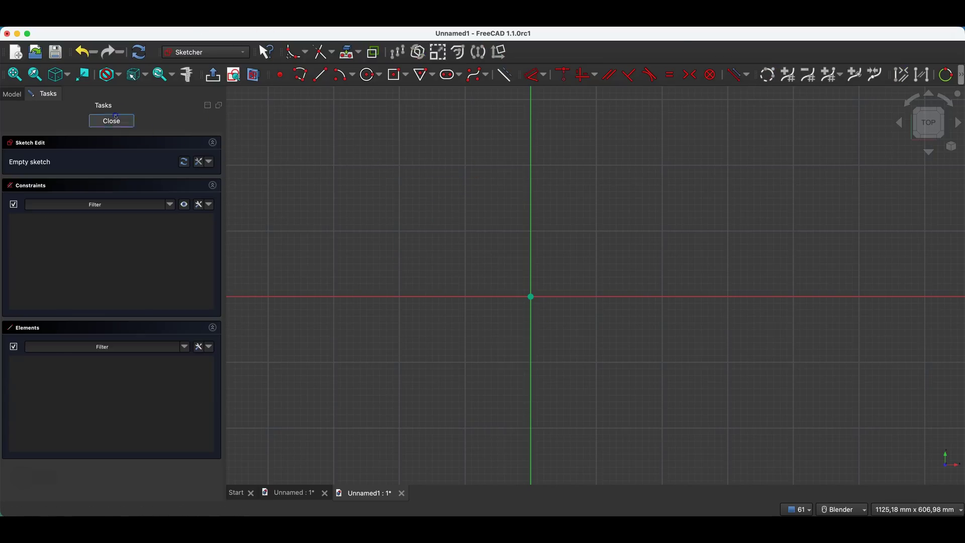
Step: Close the empty sketch and close the Unnamed1 document without saving
left_click(126, 124)
left_click(401, 493)
left_click(437, 287)
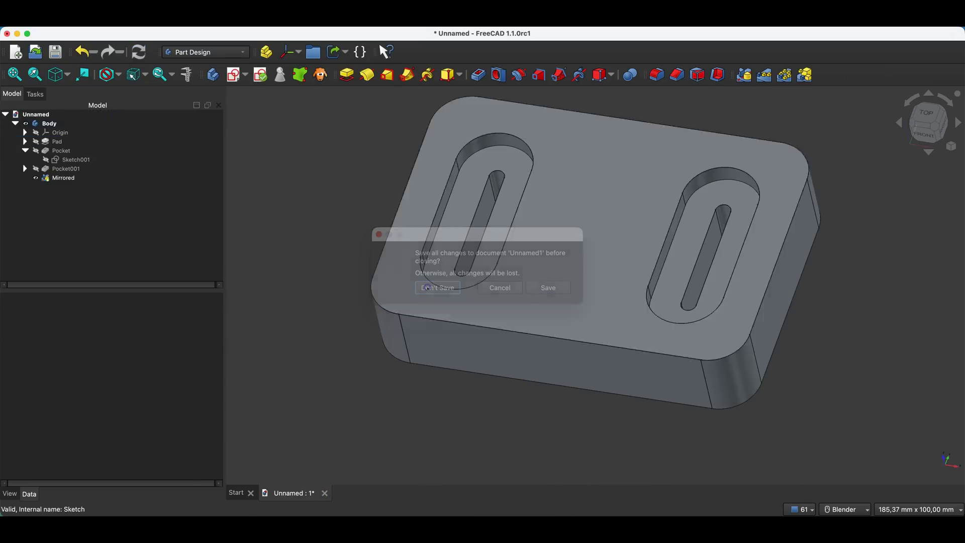
Step: Multi-select both straight rim edges and the far arc of the right slot pocket, select the plate's top face, and clear the selection
scroll(403, 311, "down", 3)
middle_click_drag(402, 310, 470, 166)
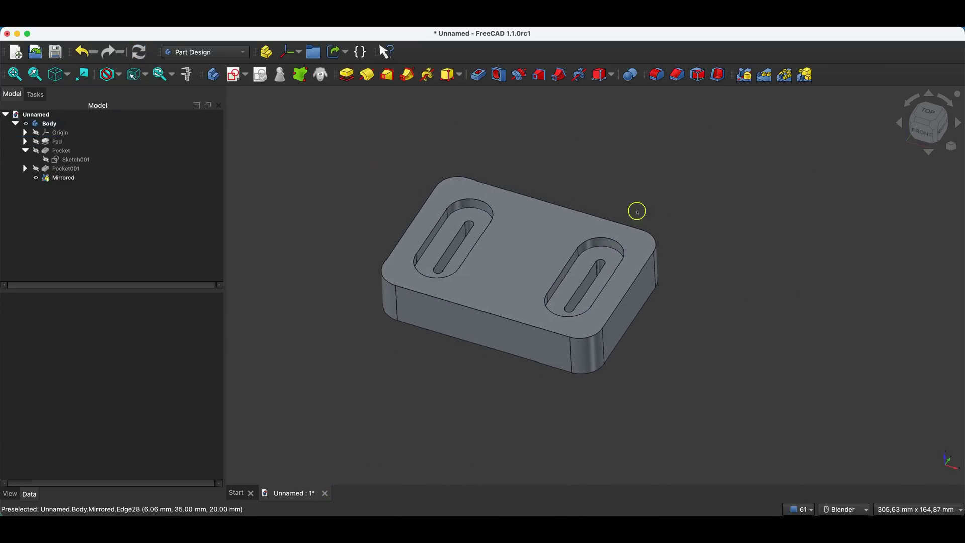
left_click(581, 265)
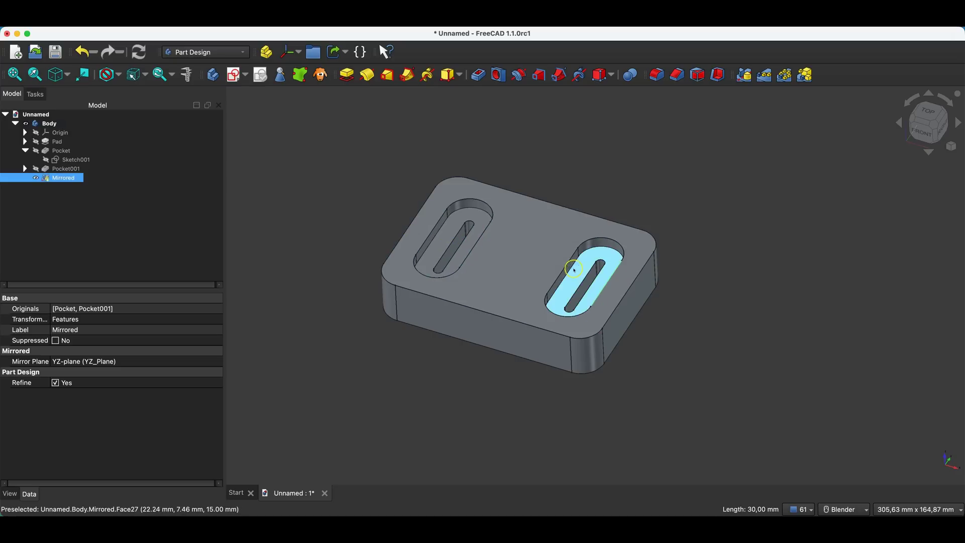
left_click(567, 268, "ctrl")
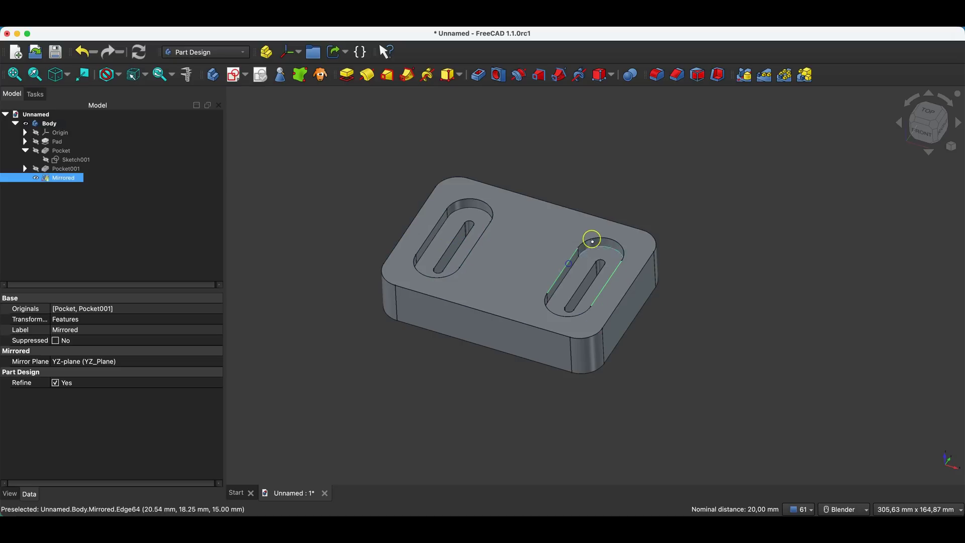
left_click(593, 240, "ctrl")
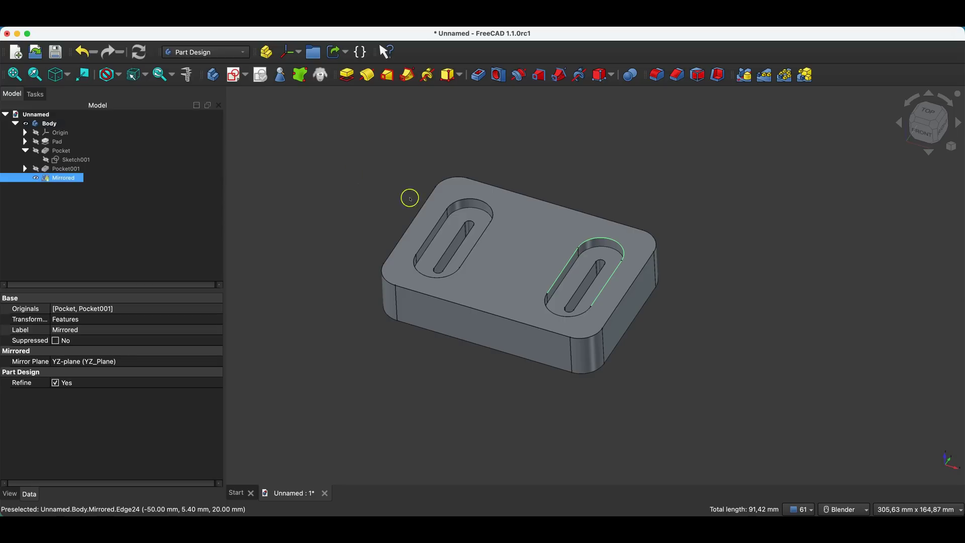
left_click(506, 241)
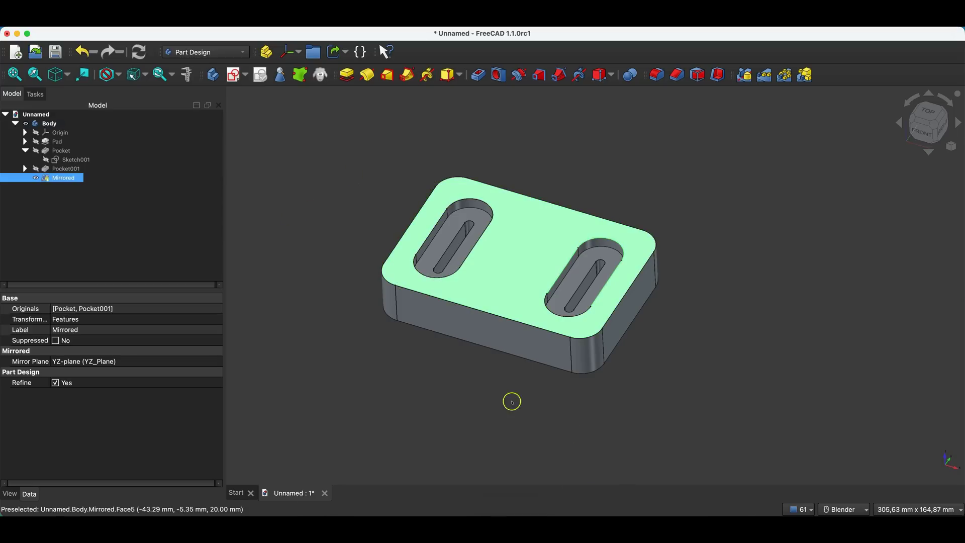
left_click(450, 390)
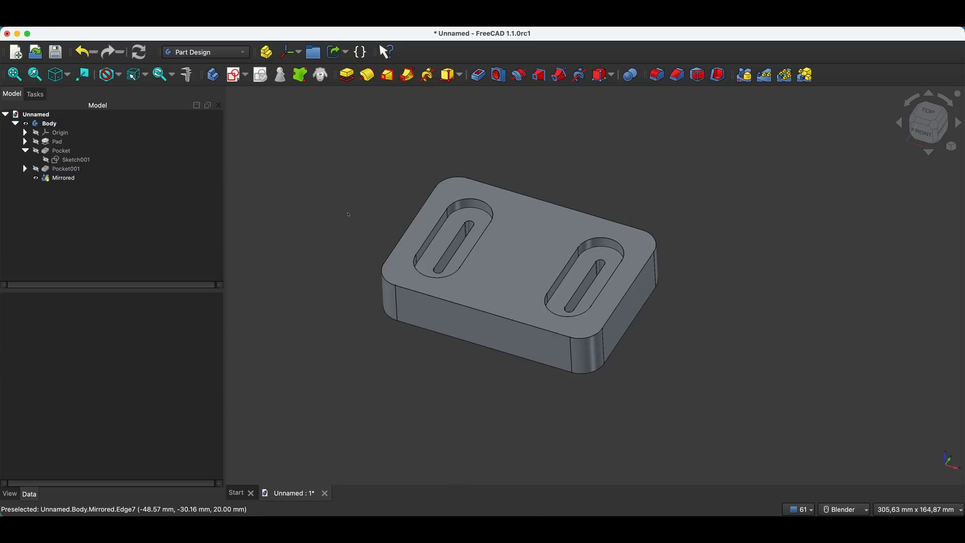
Step: Restrict selection to edges and select the left slot pocket's far rim arc and outer straight rim edge
scroll(437, 198, "up", 3)
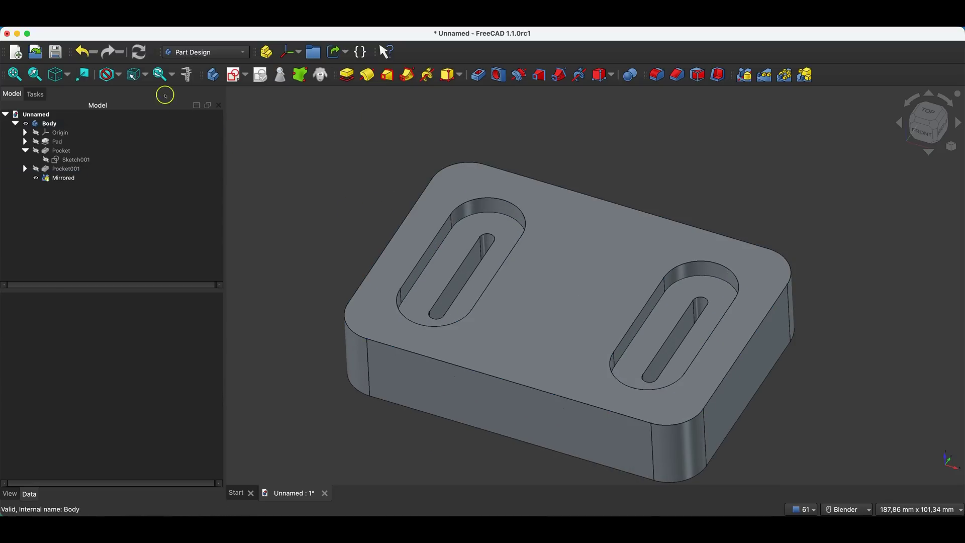
left_click(132, 75)
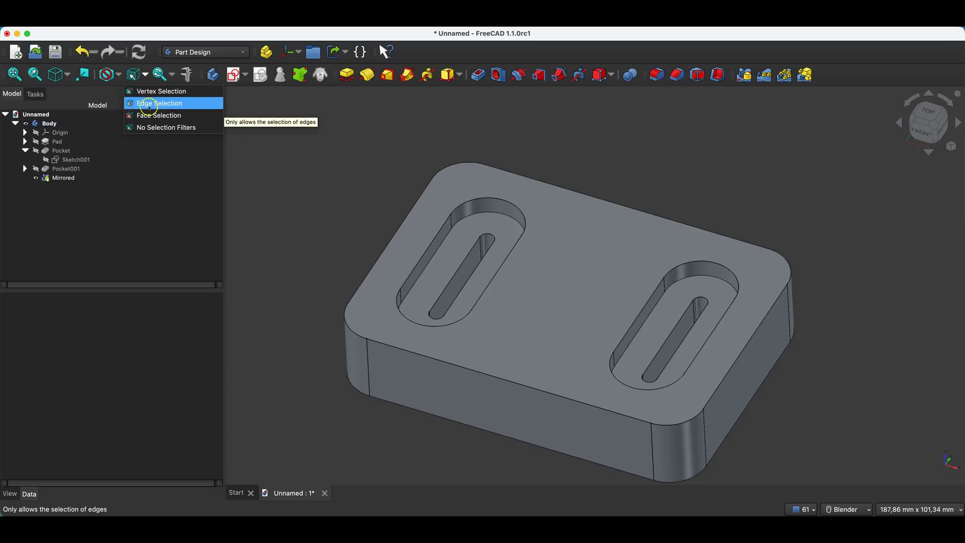
left_click(149, 104)
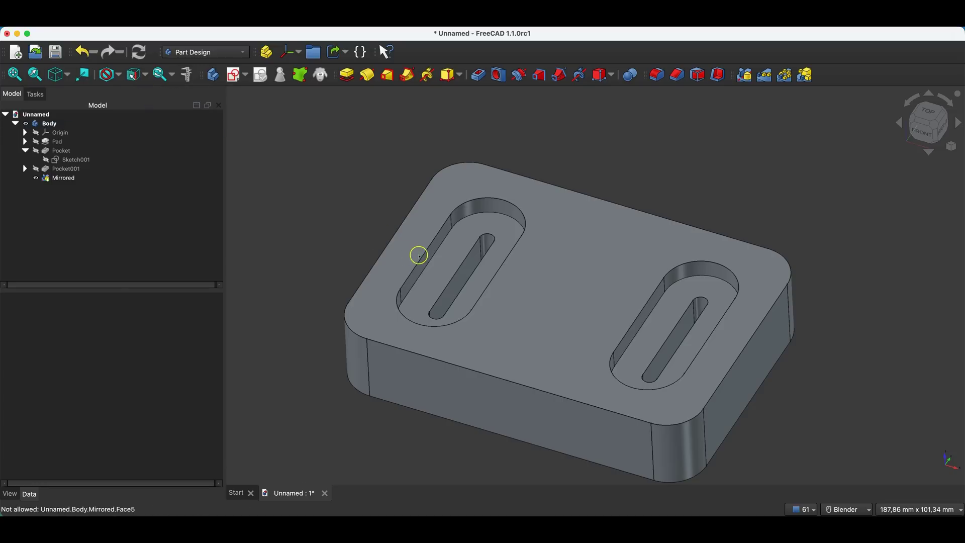
left_click(421, 257)
left_click(460, 182)
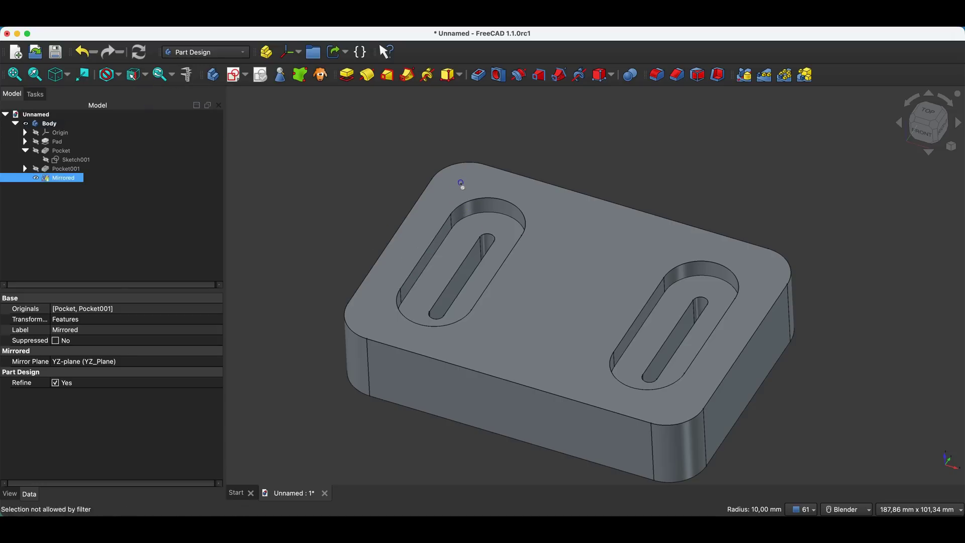
left_click(437, 230)
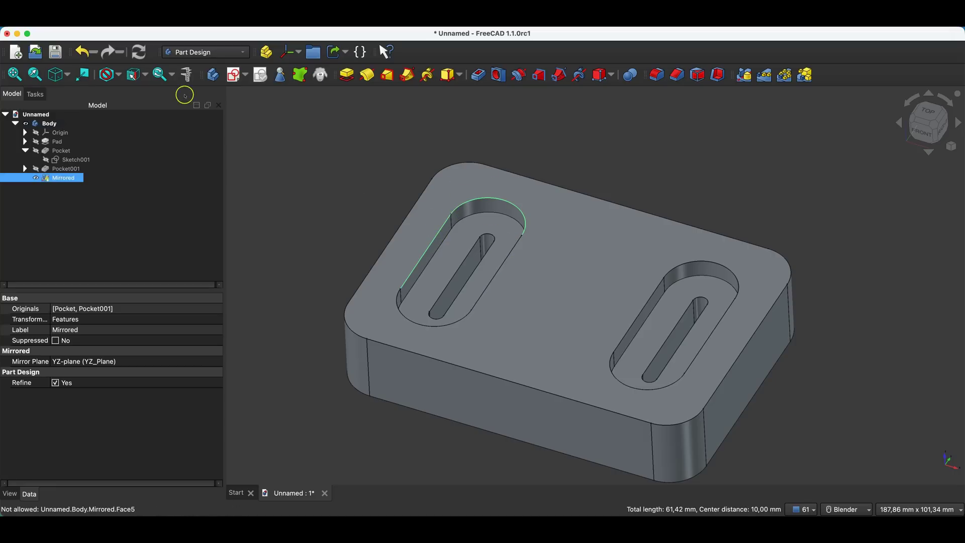
Step: Remove the selection filters and clear the edge selection
left_click(144, 74)
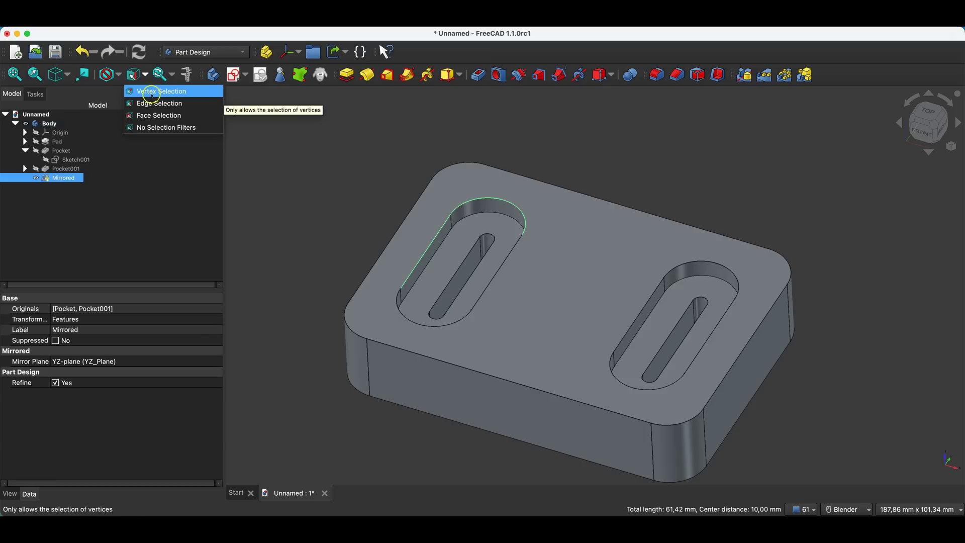
left_click(150, 127)
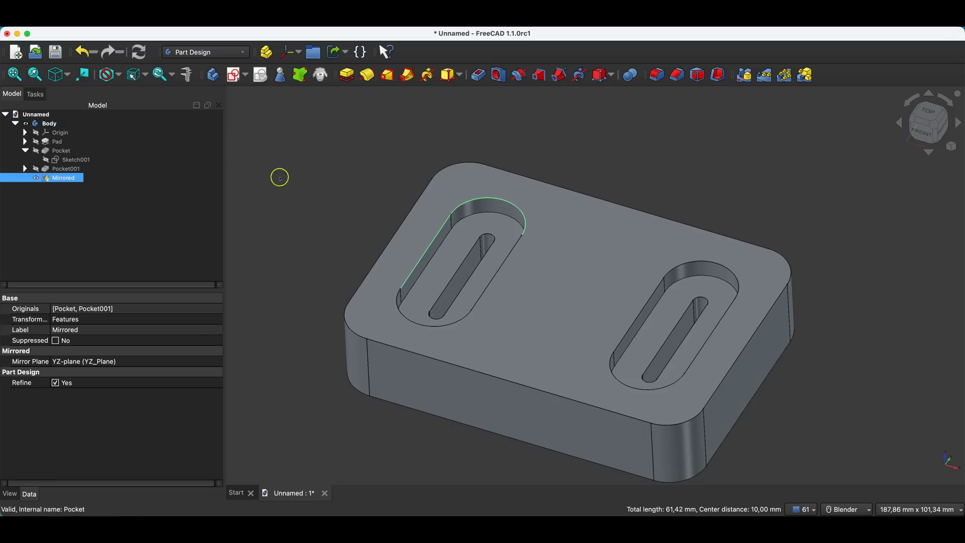
left_click(392, 180)
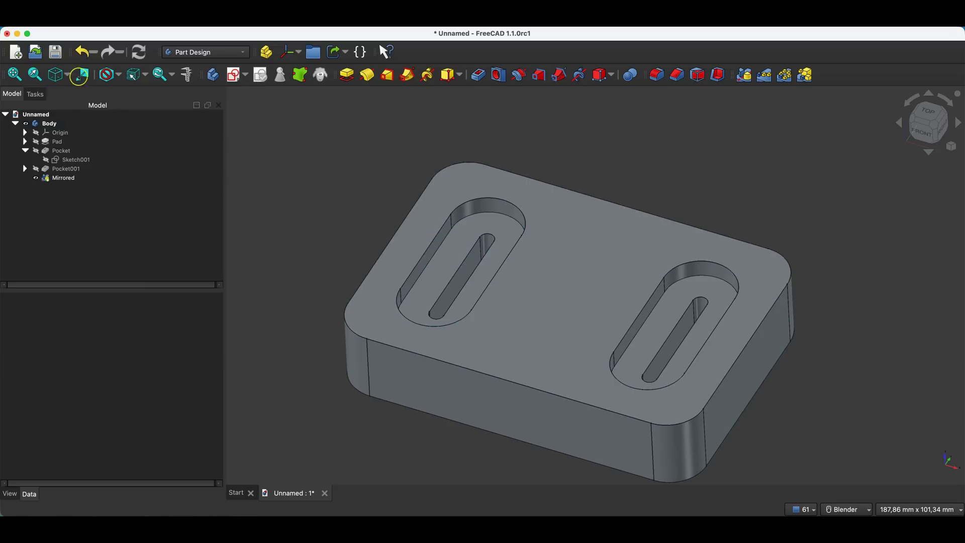
Step: Display the model as Wireframe and multi-select the left slot pocket's upper and lower far arcs with the adjoining inner straight edges
left_click(121, 79)
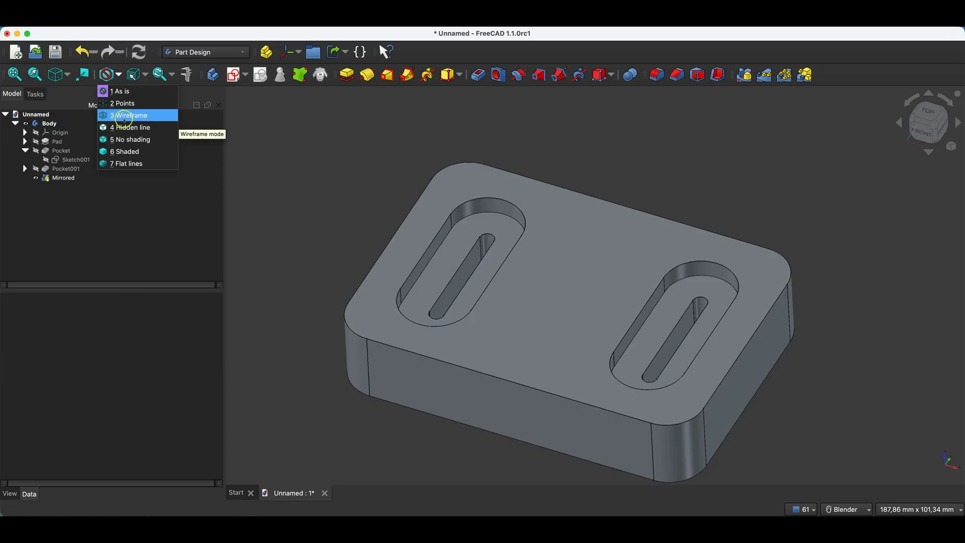
left_click(126, 116)
scroll(585, 158, "up", 5)
scroll(588, 157, "down", 5)
scroll(423, 241, "up", 2)
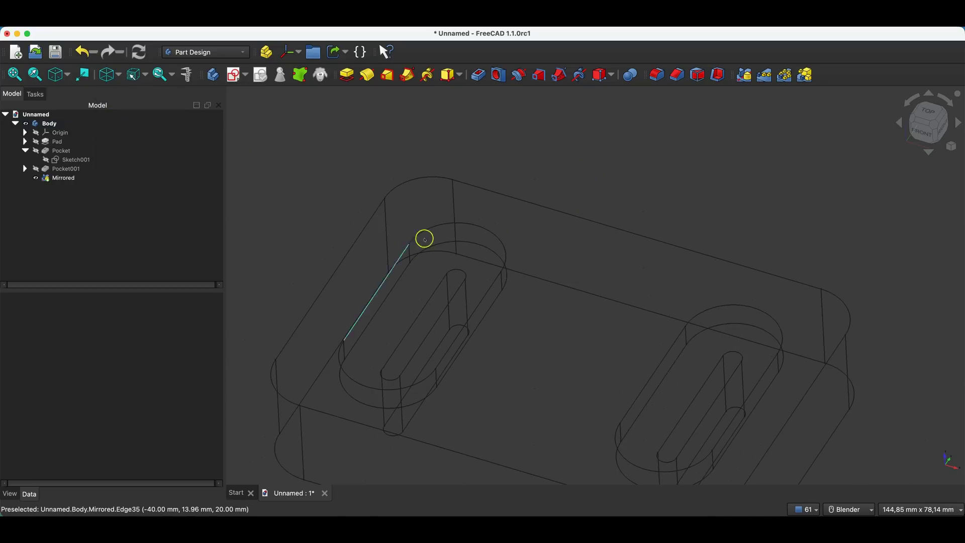
left_click(436, 242)
left_click(440, 227, "ctrl")
left_click(498, 282, "ctrl")
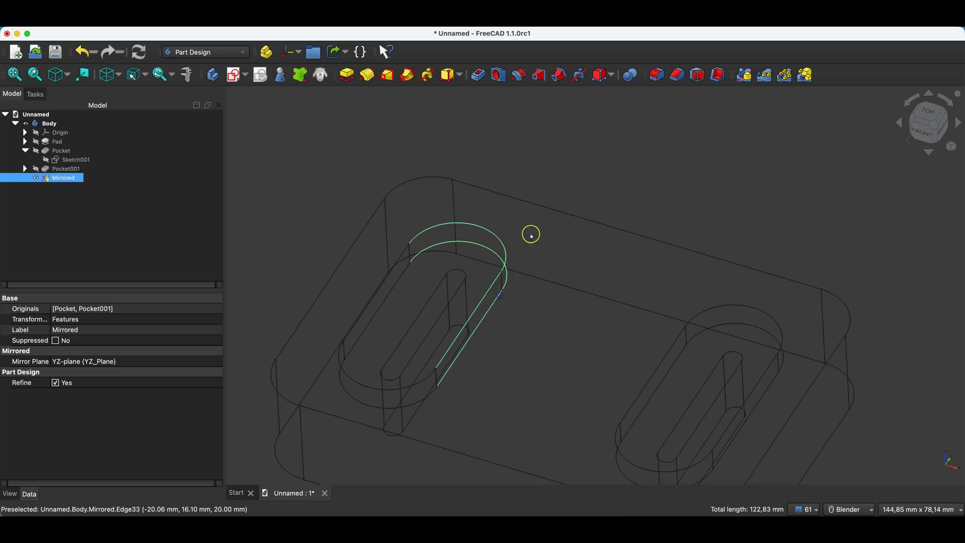
Step: Clear the edge selection and return the model's display style to As is
left_click(566, 160)
scroll(545, 108, "down", 2)
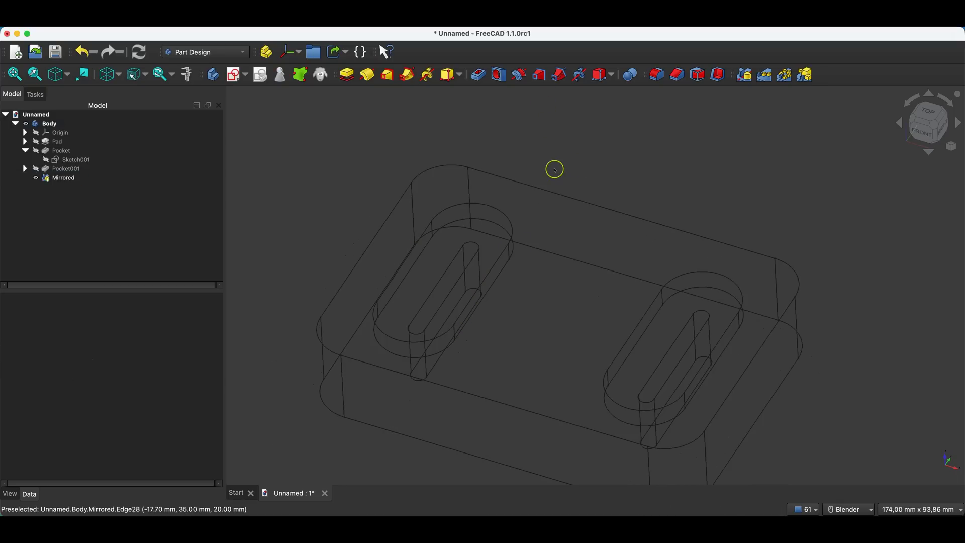
left_click(117, 77)
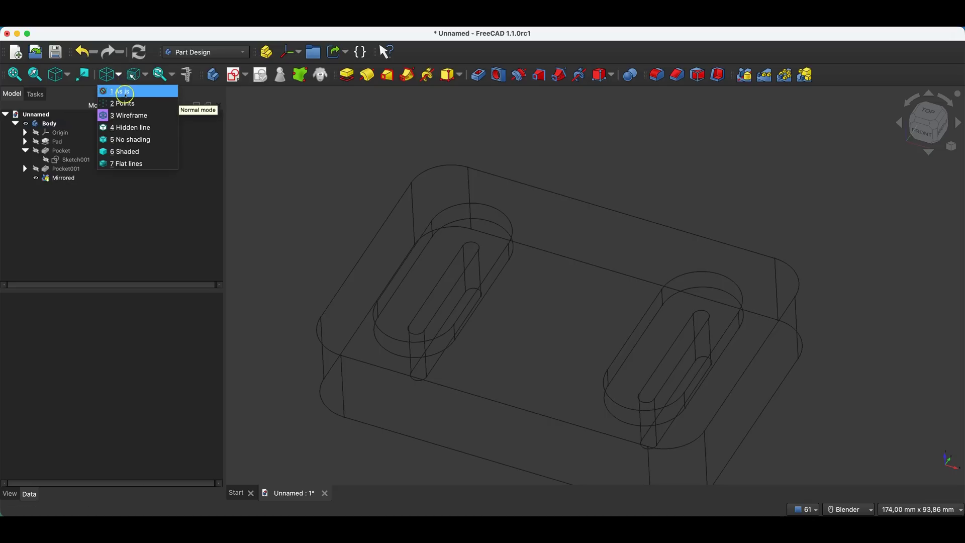
left_click(125, 93)
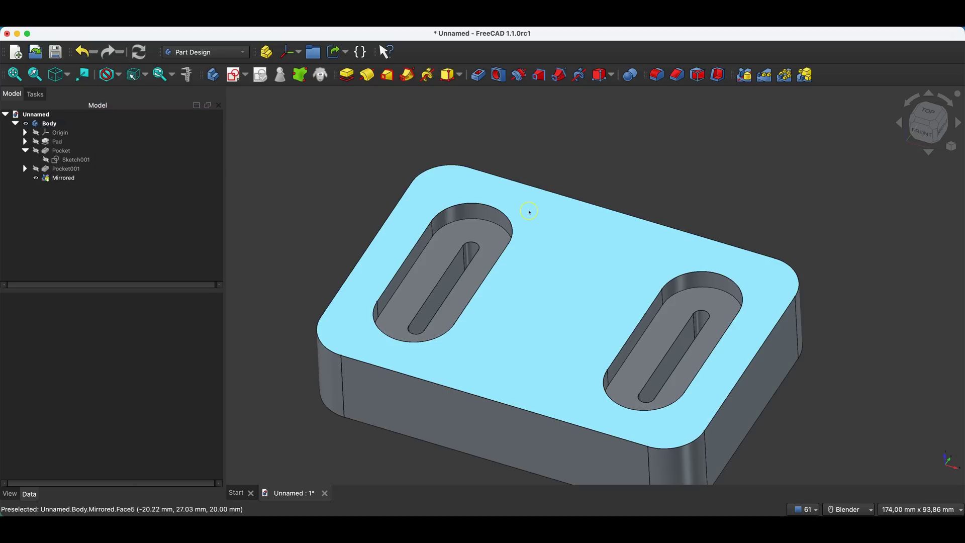
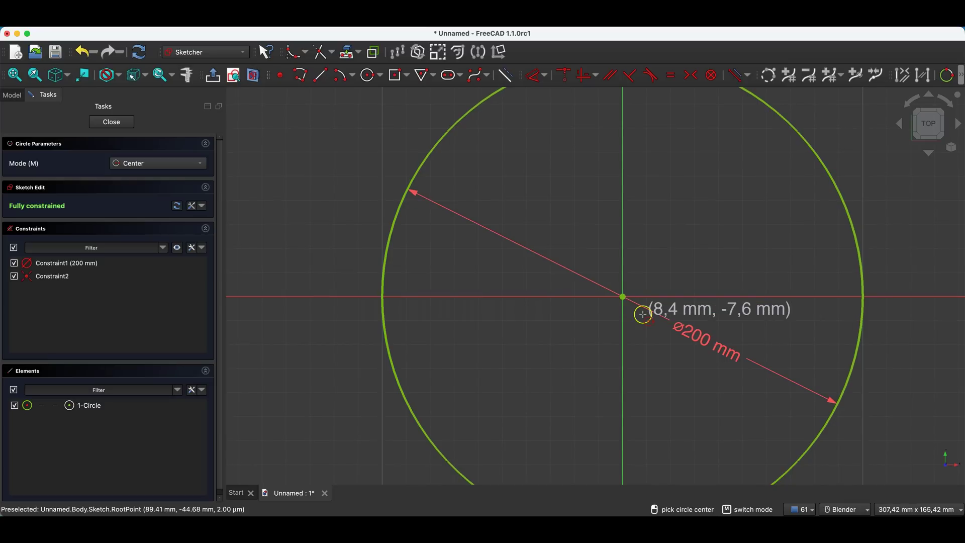
Step: Finish the sketch of the 200 mm circle and pad it 20 mm
scroll(467, 276, "down", 3)
key("Escape")
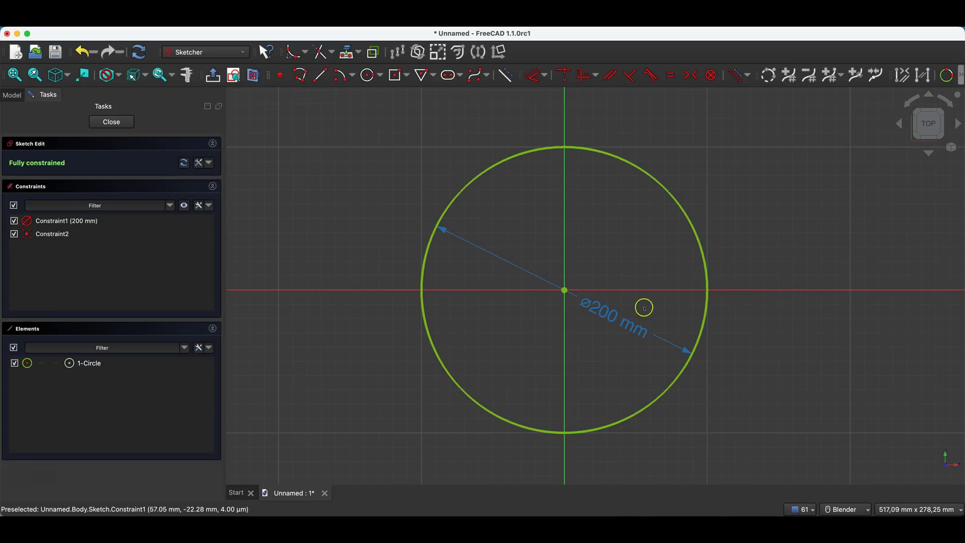
left_click(111, 123)
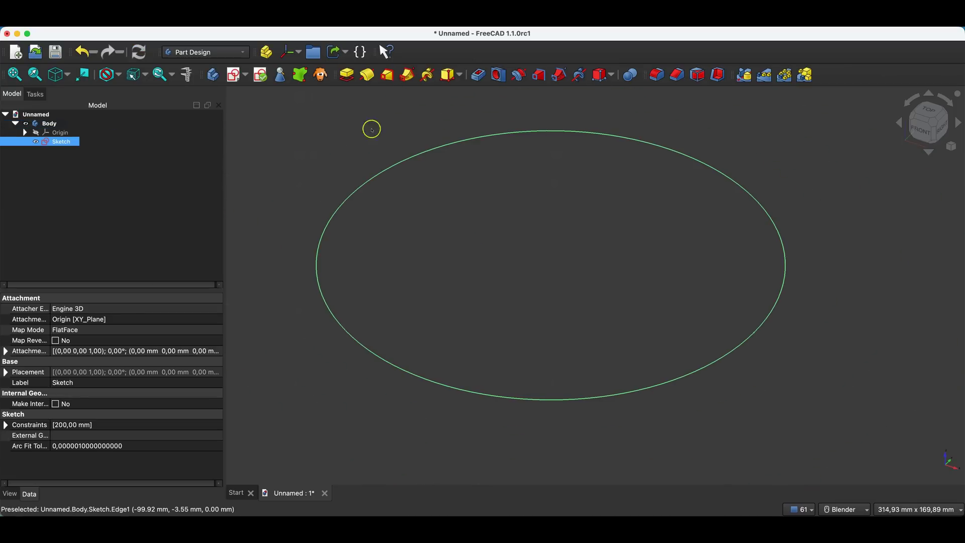
left_click(347, 75)
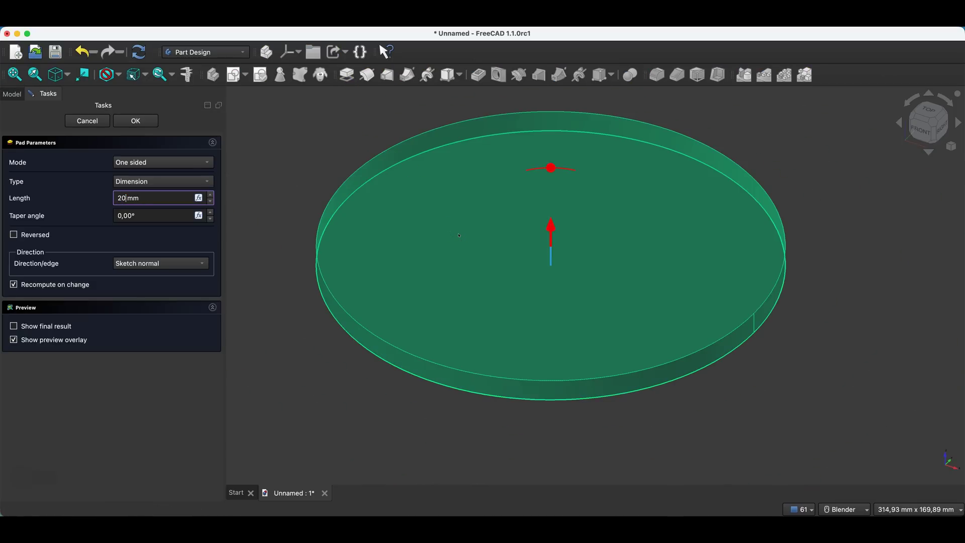
key("Return")
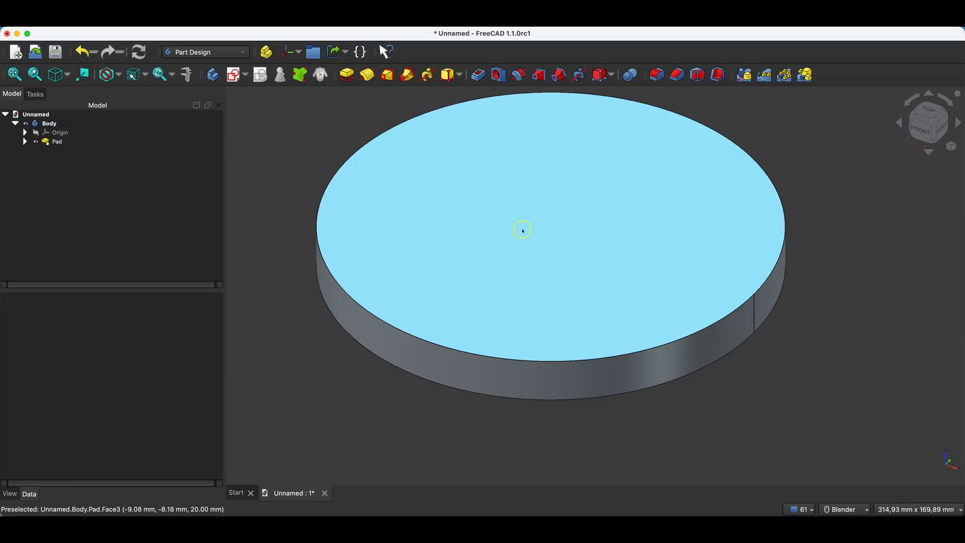
Step: Create a sketch on the disc's top face and project the disc's circular edge into it as external geometry
left_click(560, 178)
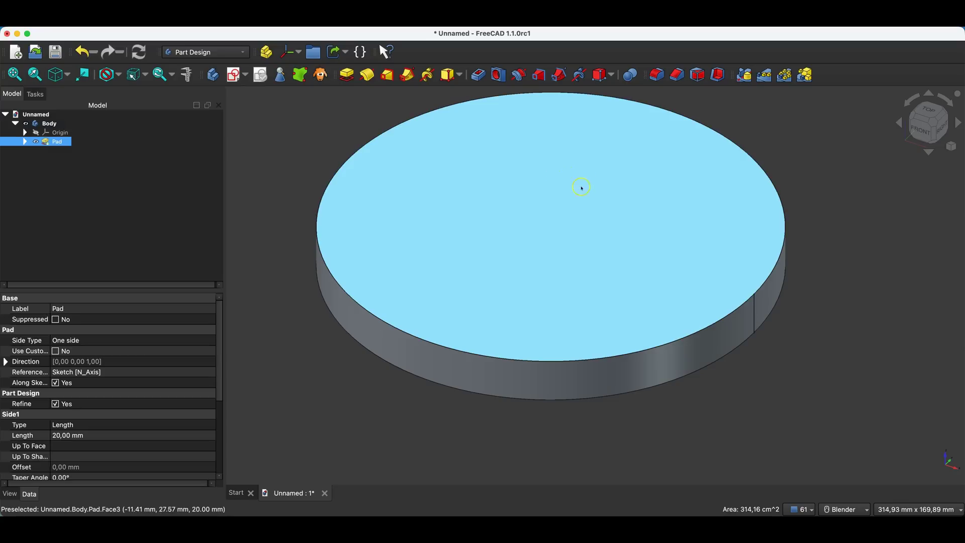
left_click(241, 84)
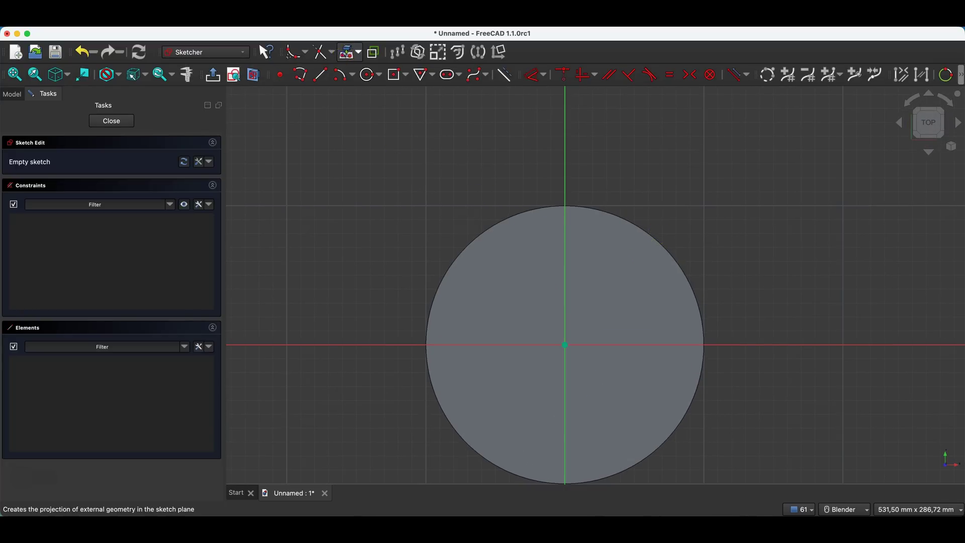
left_click(347, 52)
left_click(663, 242)
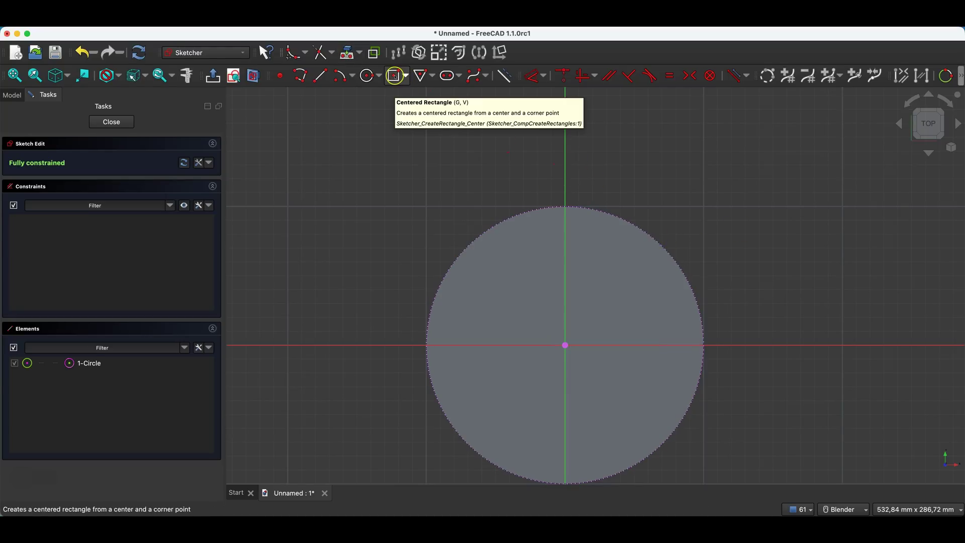
Step: Draw a 10 × 10 mm centered rectangle with 2 mm rounded corners, centred on the vertical axis above the disc
left_click(394, 76)
left_click(17, 180)
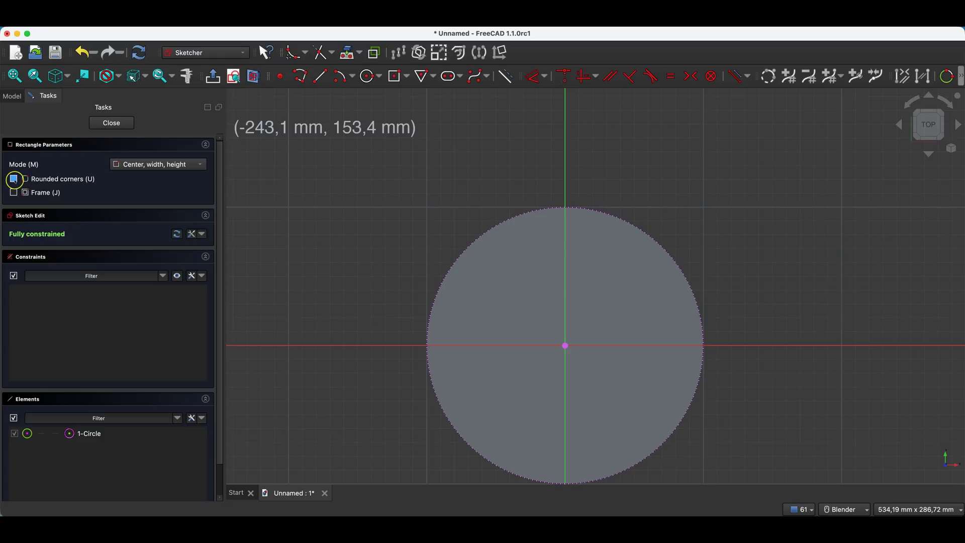
left_click(566, 174)
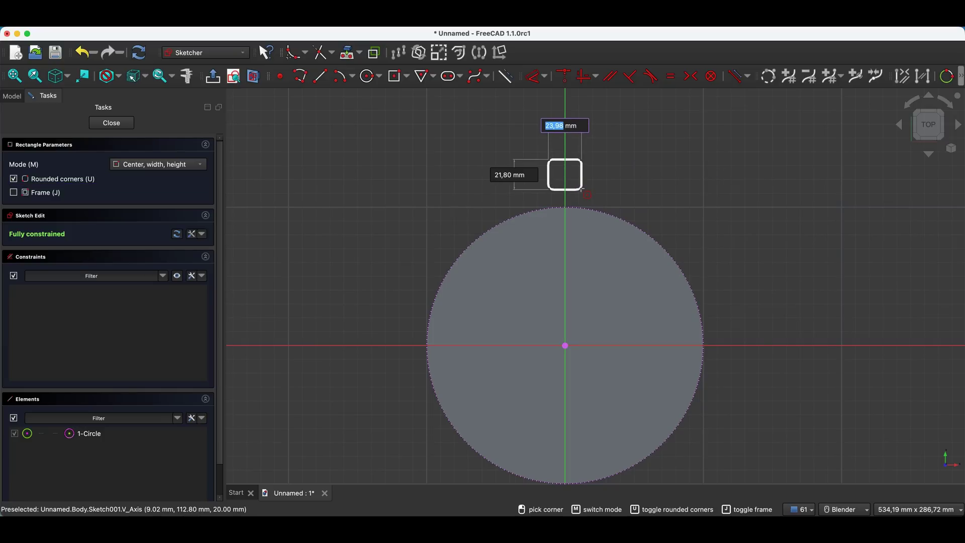
type("10")
key("Tab")
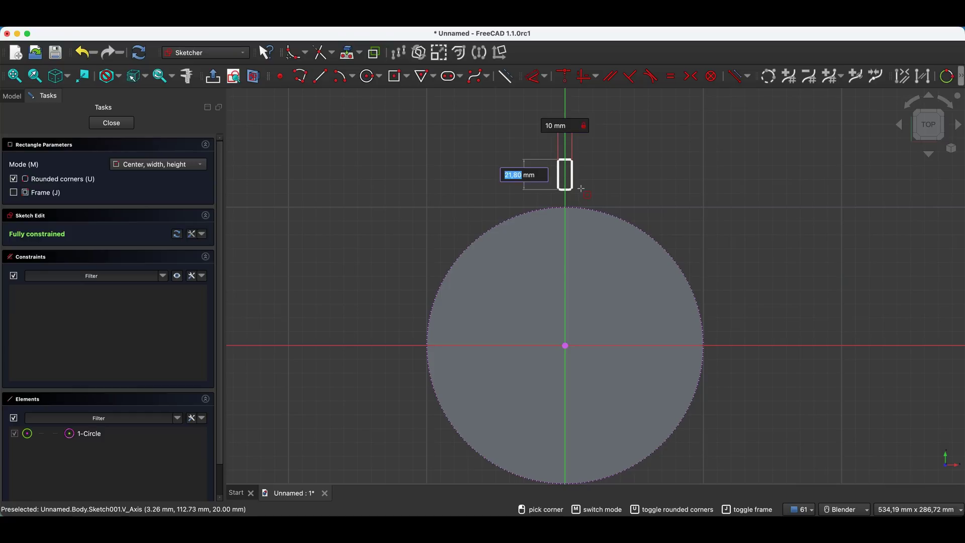
type("10")
key("Return")
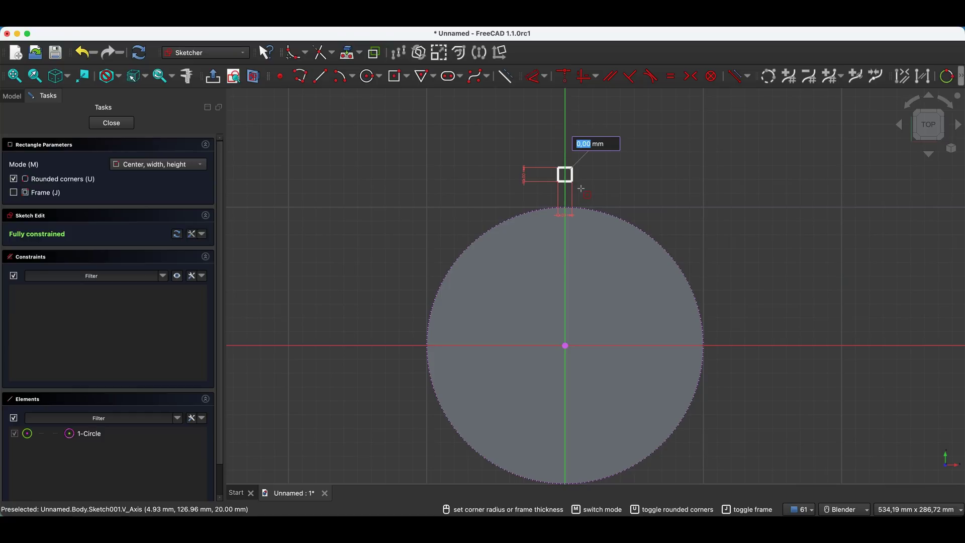
type("2")
key("Return")
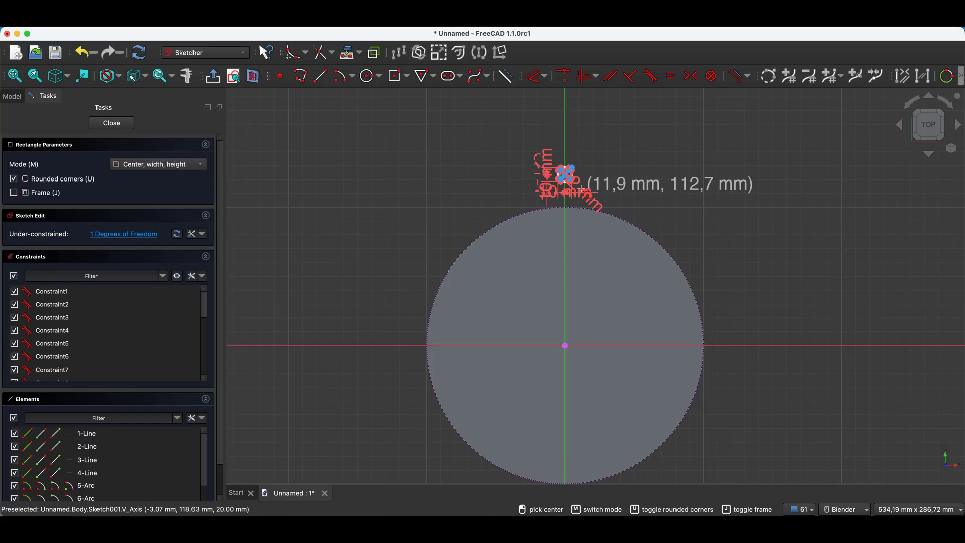
scroll(575, 170, "up", 4)
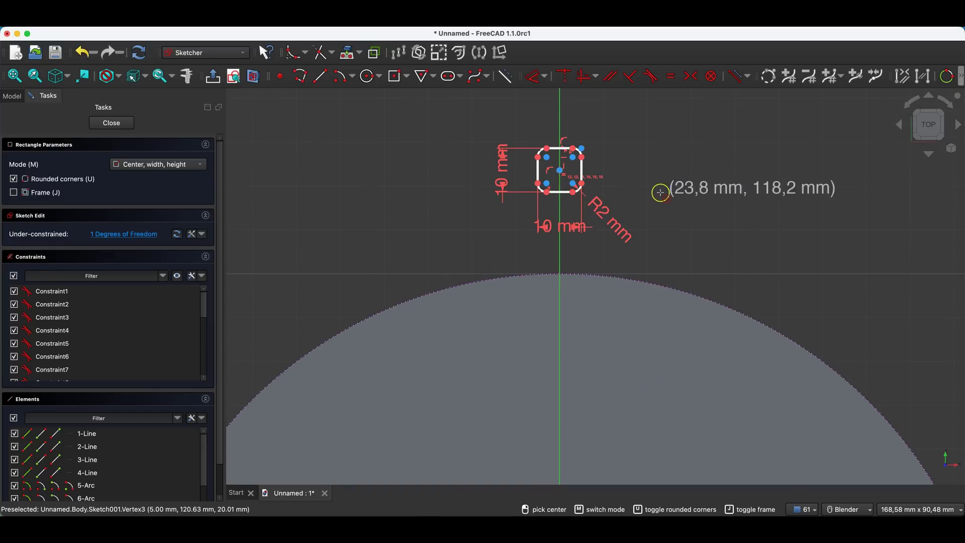
key("Escape")
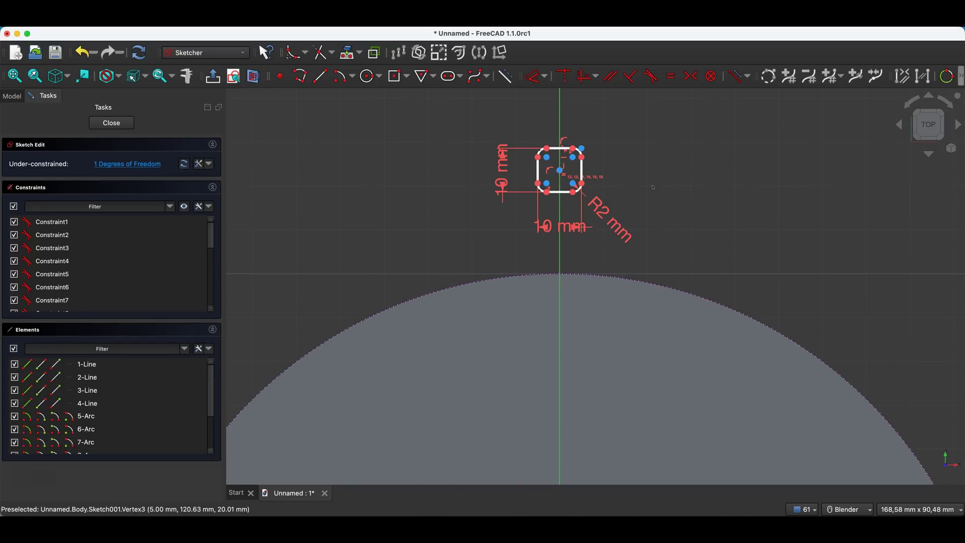
Step: Constrain the rounded rectangle's centre point onto the projected disc edge and finish the sketch
left_click(560, 172)
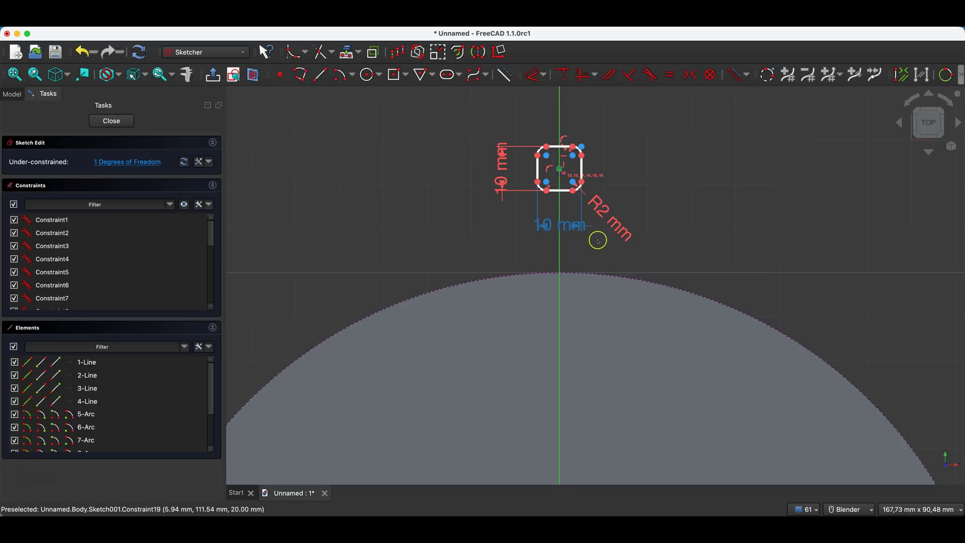
left_click(611, 277)
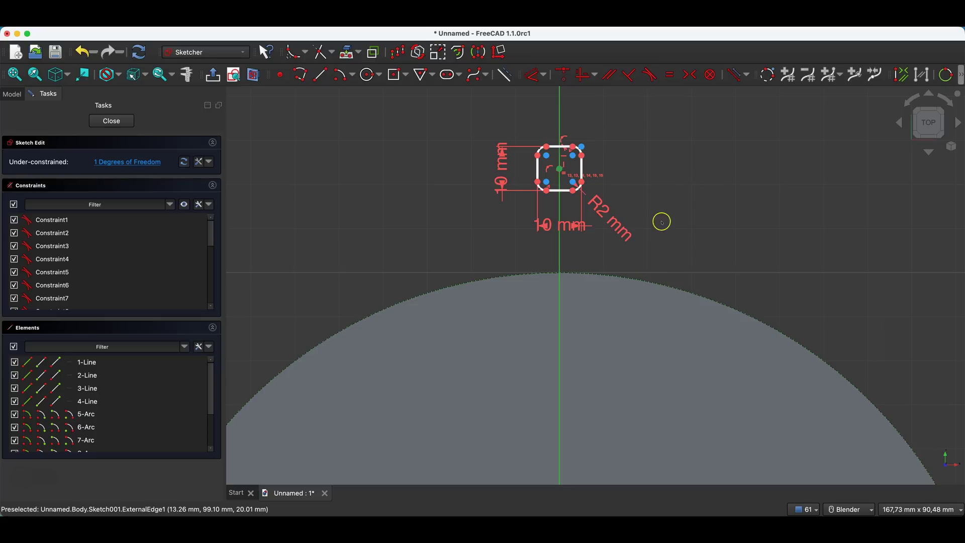
left_click(563, 75)
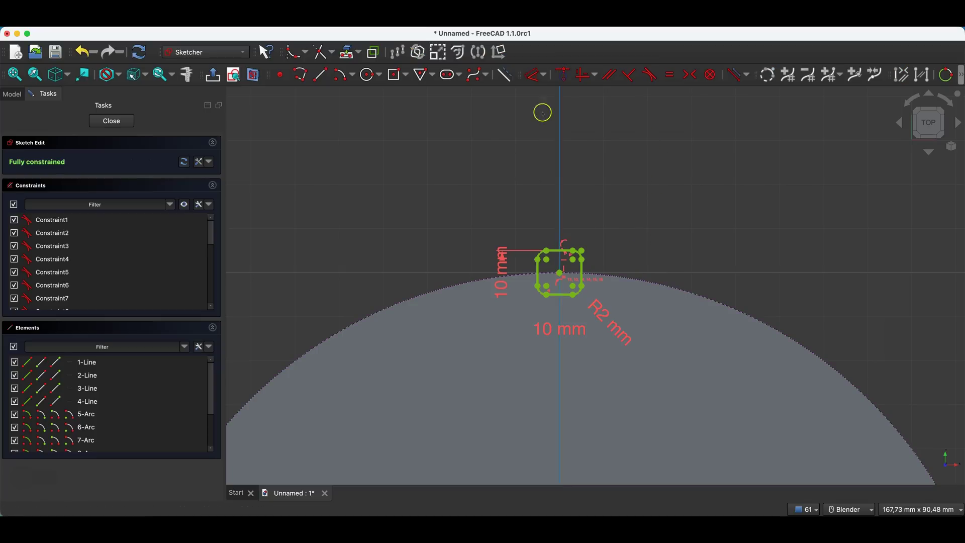
left_click(111, 121)
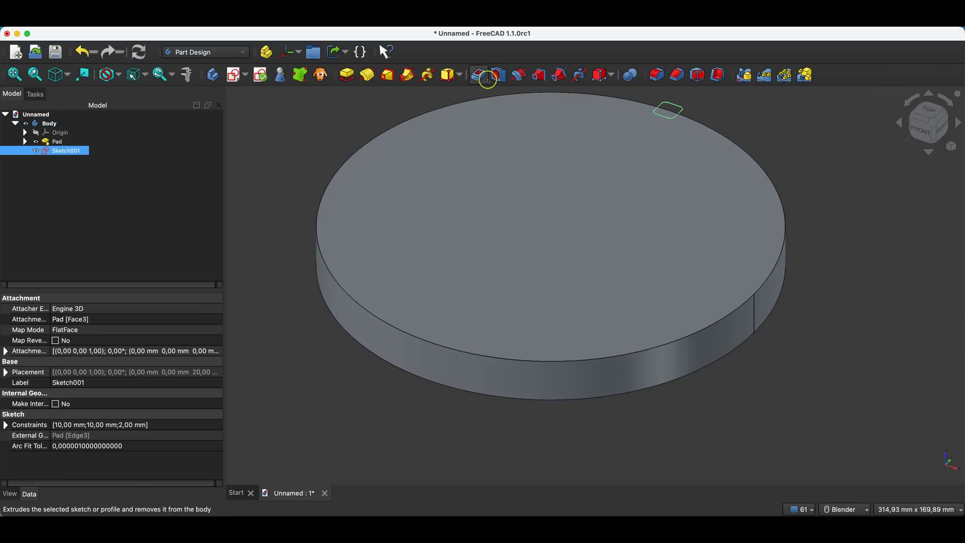
Step: Pocket the rounded rectangle sketch with type Up to face, using the disc's underside as the end face
left_click(479, 76)
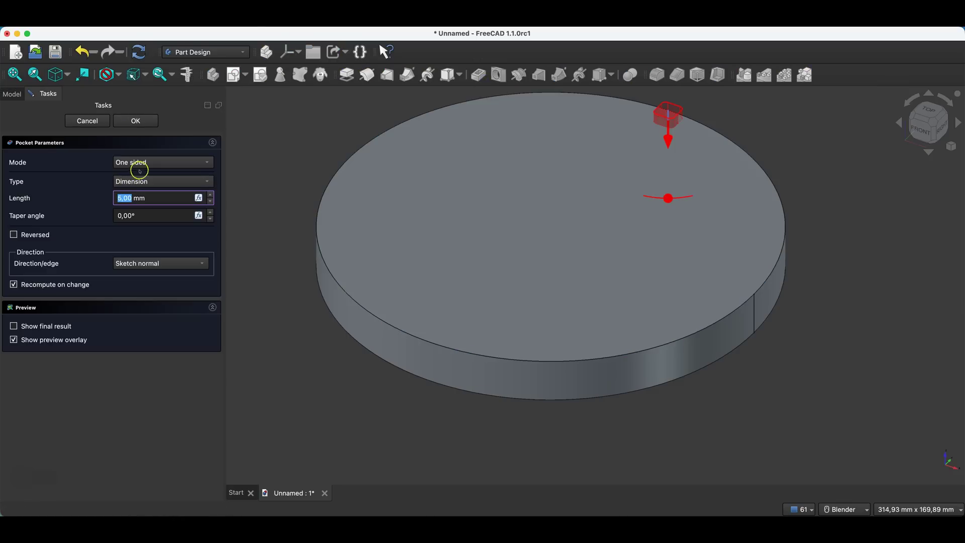
left_click(133, 185)
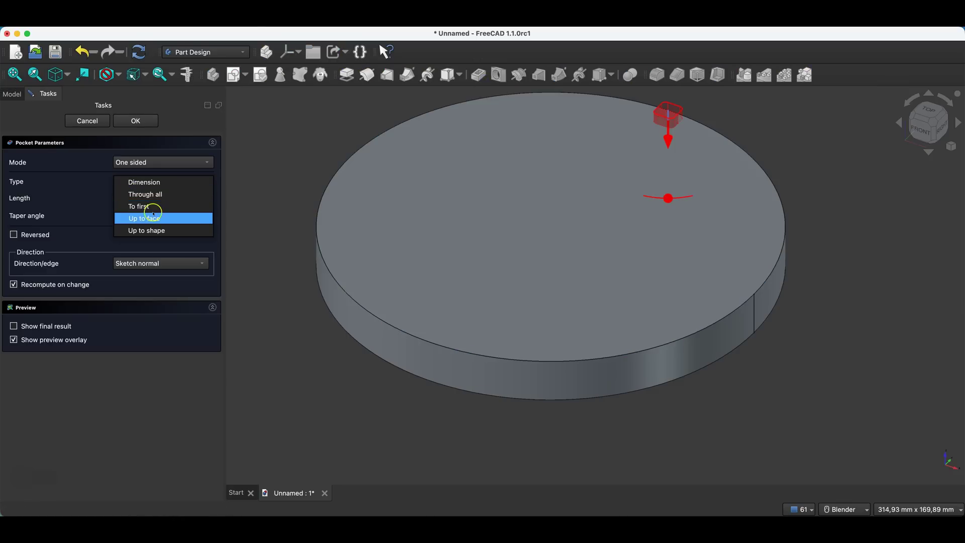
left_click(145, 206)
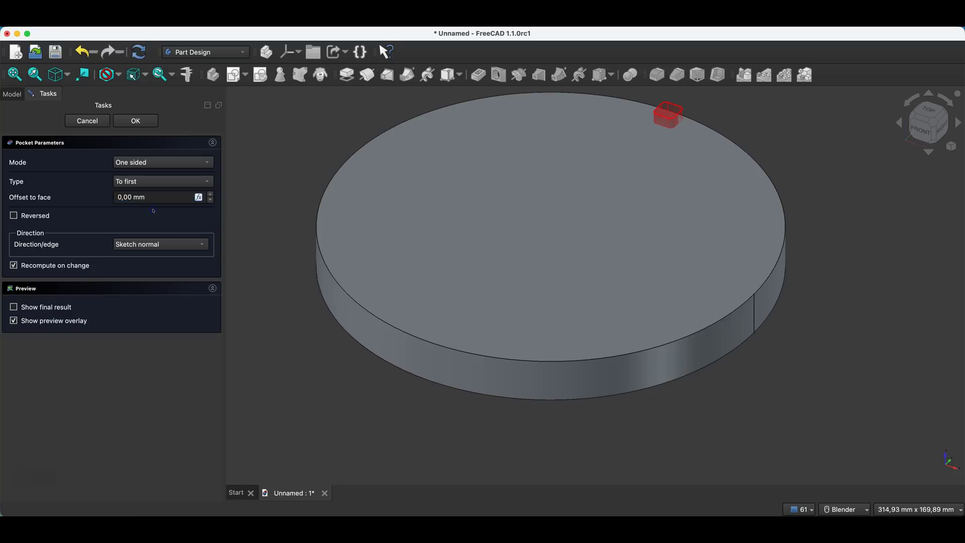
middle_click_drag(659, 382, 733, 274)
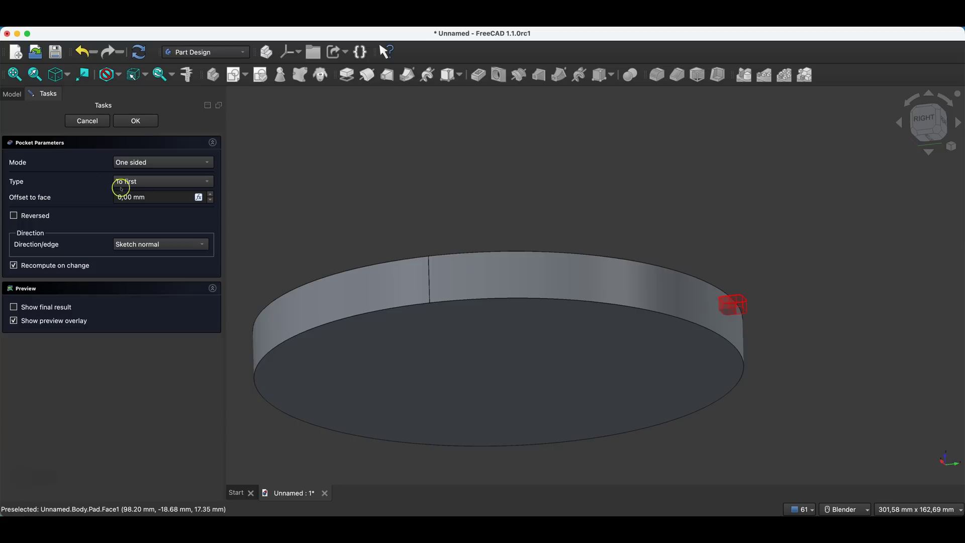
left_click(166, 180)
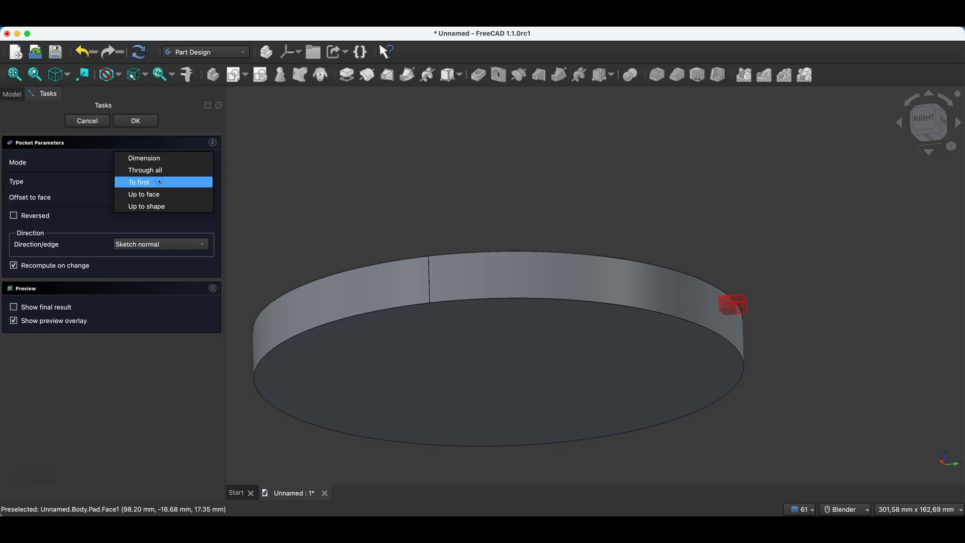
left_click(152, 195)
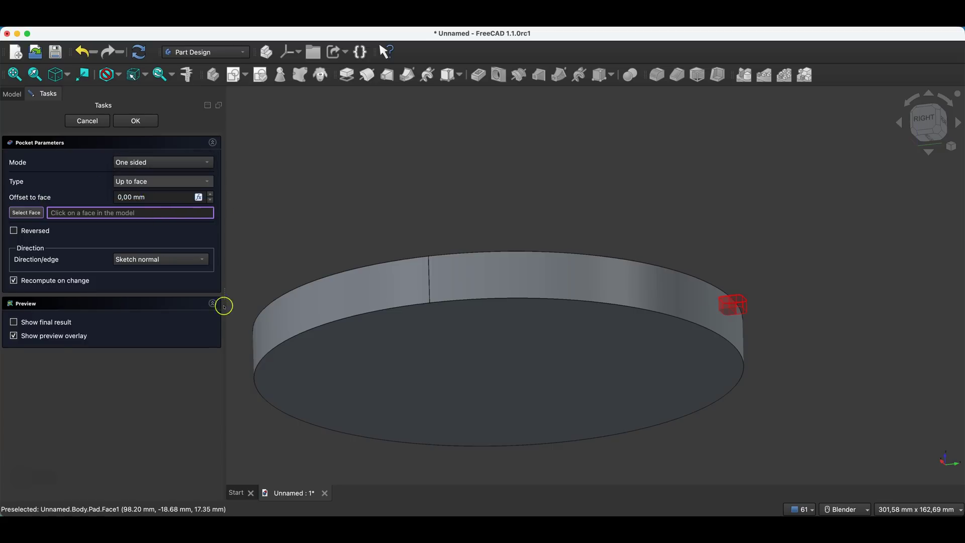
left_click(620, 380)
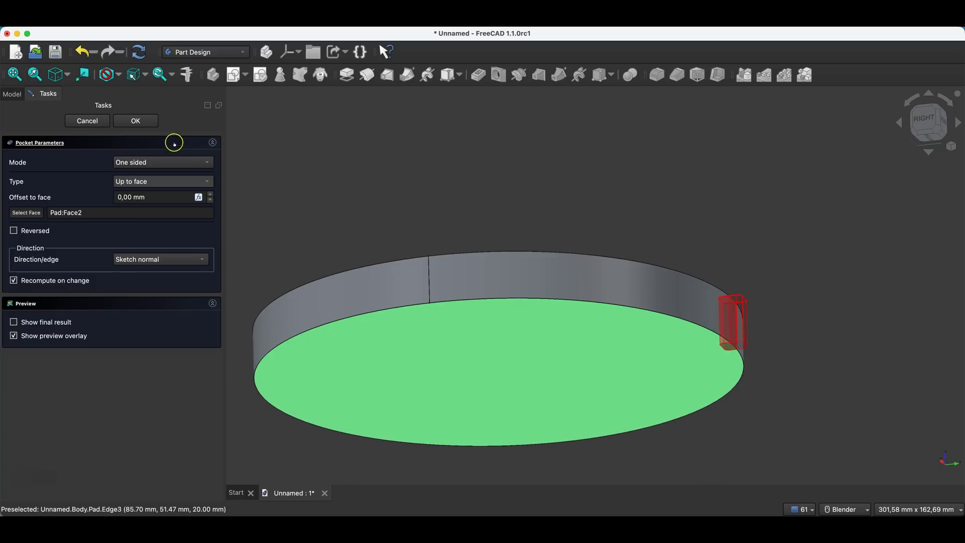
left_click(139, 121)
Step: Fillet the two outer corner edges where the notch meets the disc's rim with a 2 mm radius
key("2")
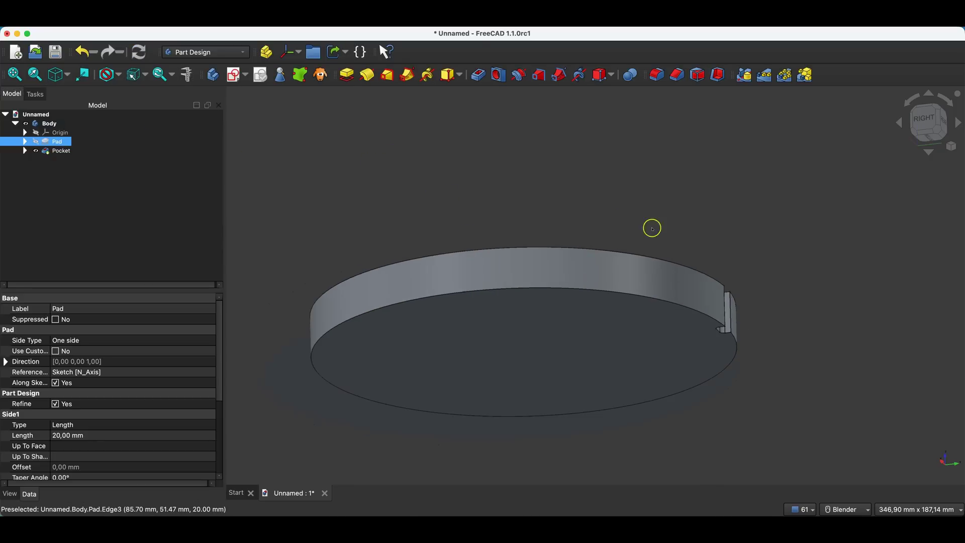
left_click(650, 227)
scroll(640, 171, "up", 5)
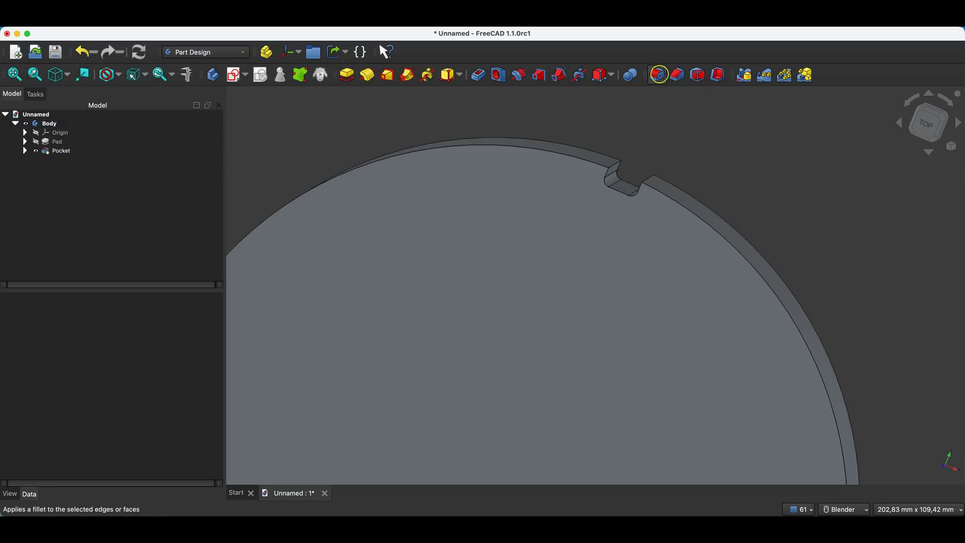
left_click(657, 74)
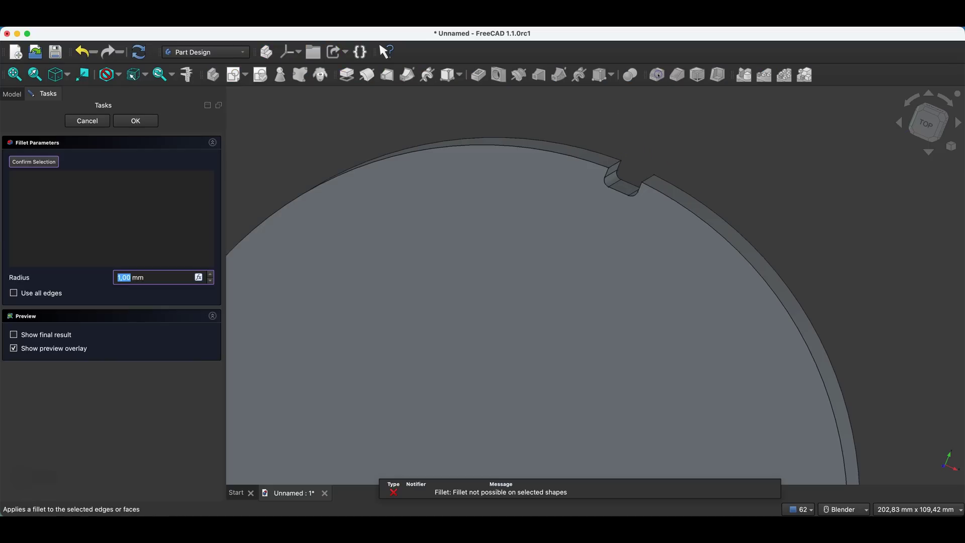
left_click(615, 162)
left_click(648, 179)
left_click(209, 275)
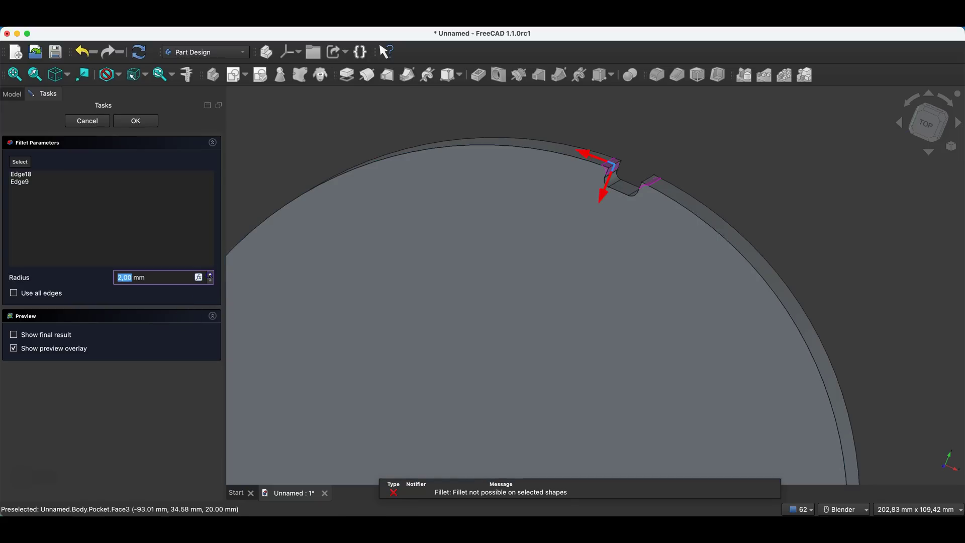
left_click(137, 122)
Step: Select the Pocket and the Fillet together in the model tree, with the Pocket selected first
scroll(596, 179, "down", 3)
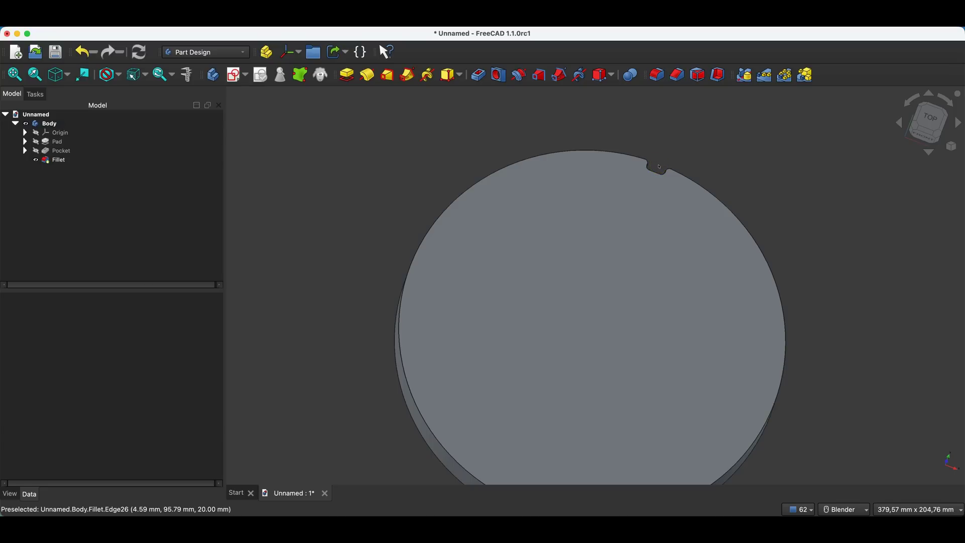
scroll(632, 114, "down", 4)
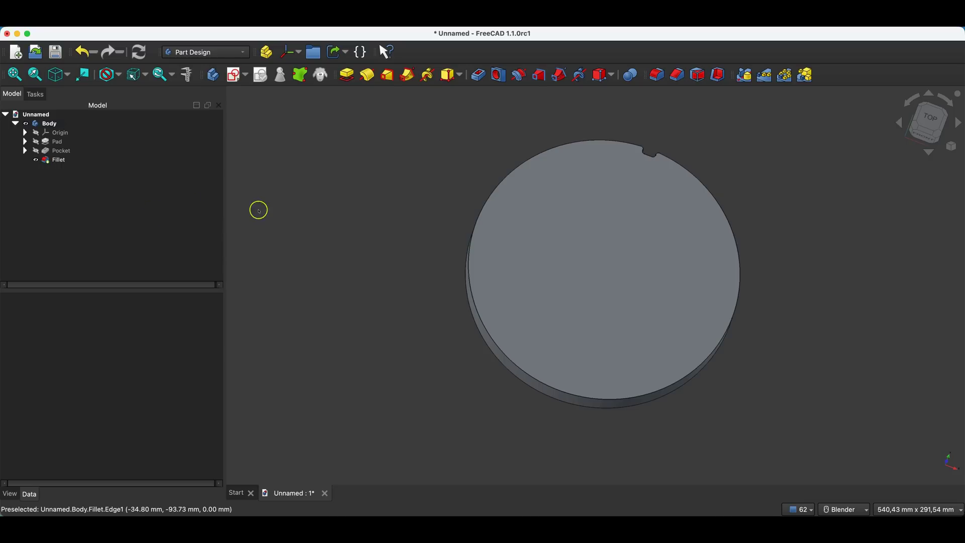
left_click(78, 160)
left_click(61, 150)
left_click(61, 160, "ctrl")
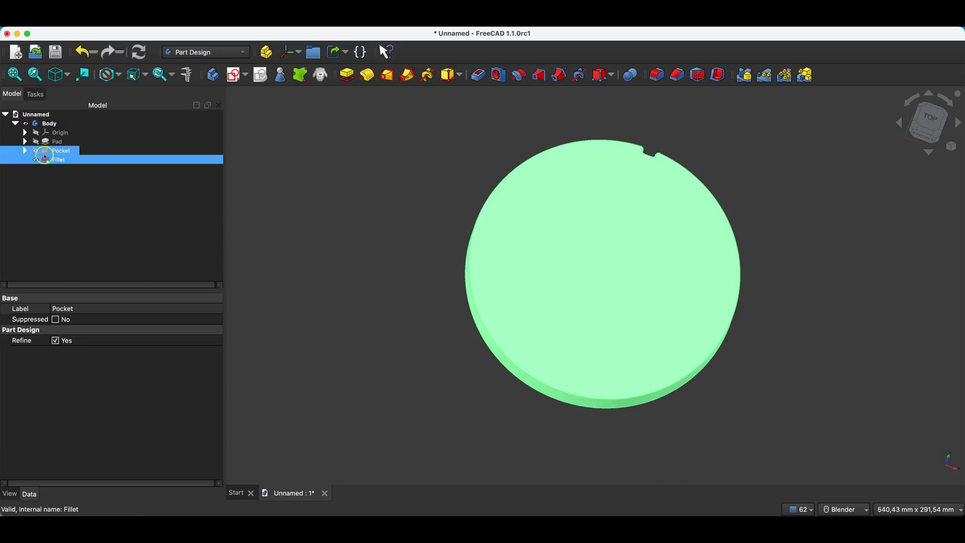
left_click(44, 158)
left_click(62, 147)
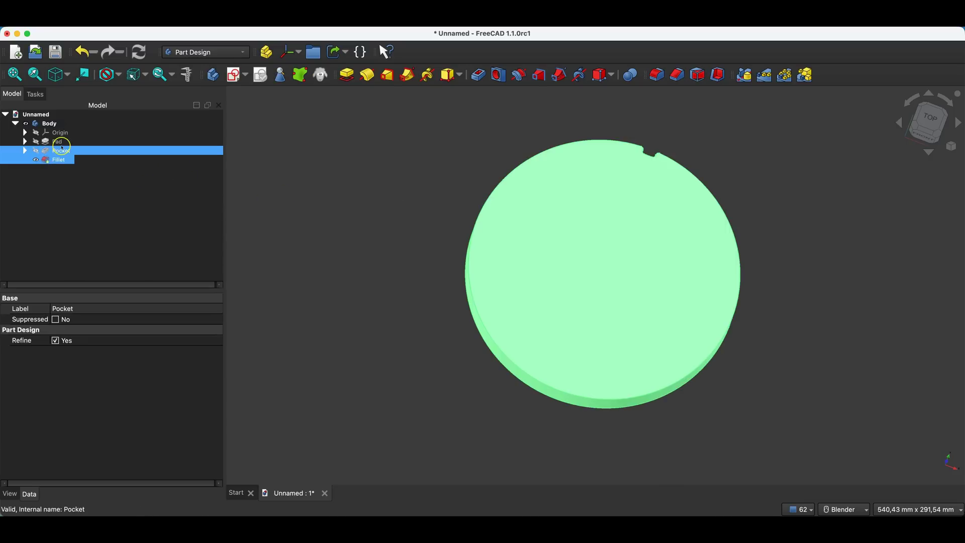
left_click(59, 160)
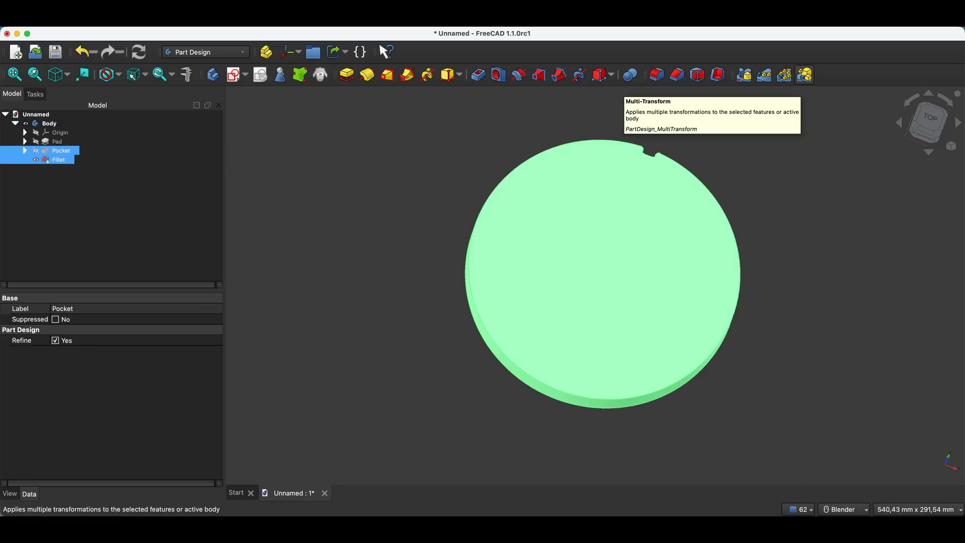
Step: Start a Multi-Transform of the pocket and fillet with a polar pattern of 5 occurrences over 45°
left_click(804, 74)
right_click(119, 284)
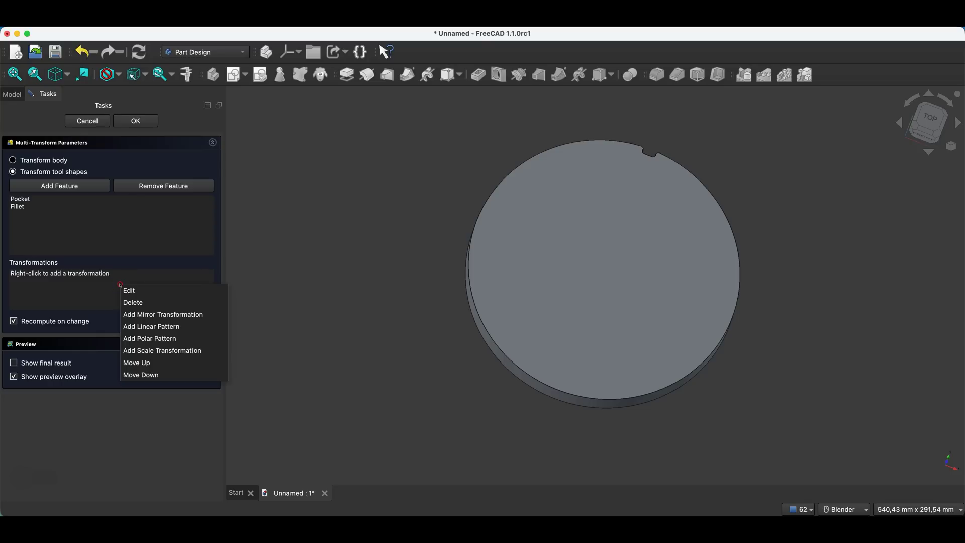
left_click(141, 338)
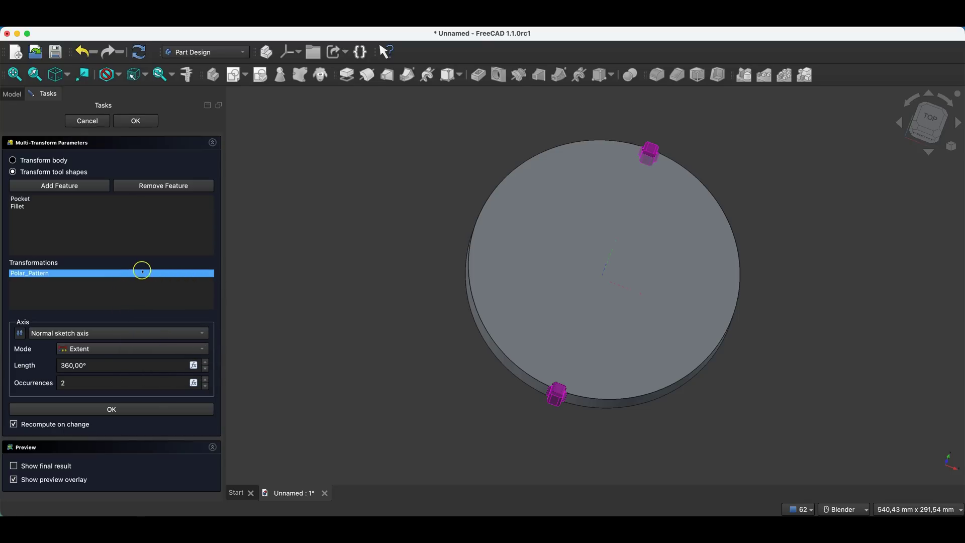
left_click_drag(68, 366, 58, 368)
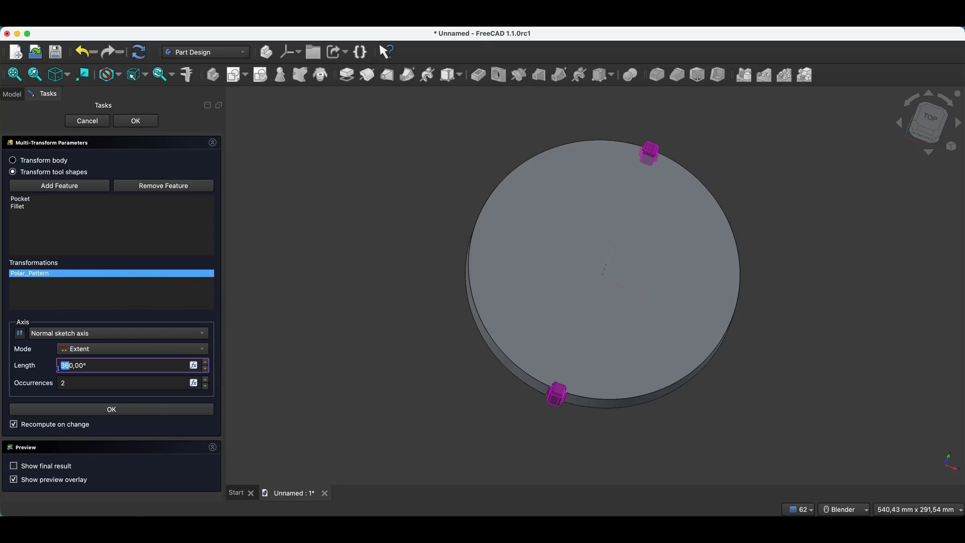
type("45")
left_click(43, 362)
left_click(73, 366)
left_click(76, 383)
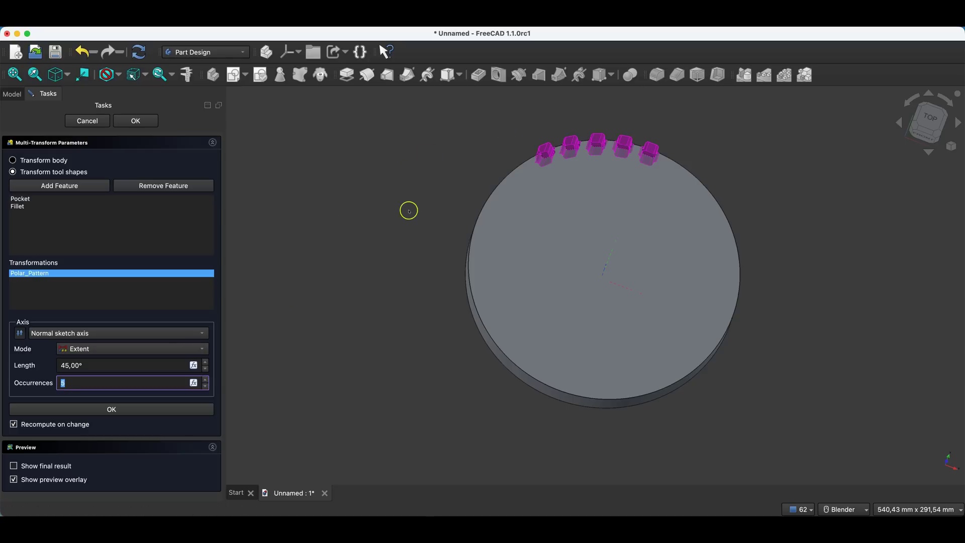
Step: Add a second polar pattern of 3 occurrences over 360° to the Multi-Transform and confirm the feature
right_click(83, 291)
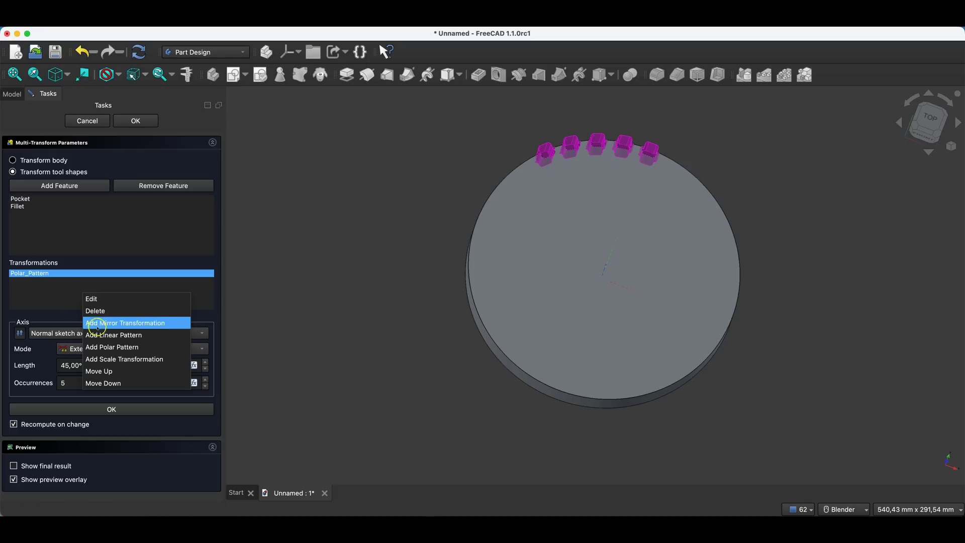
left_click(107, 348)
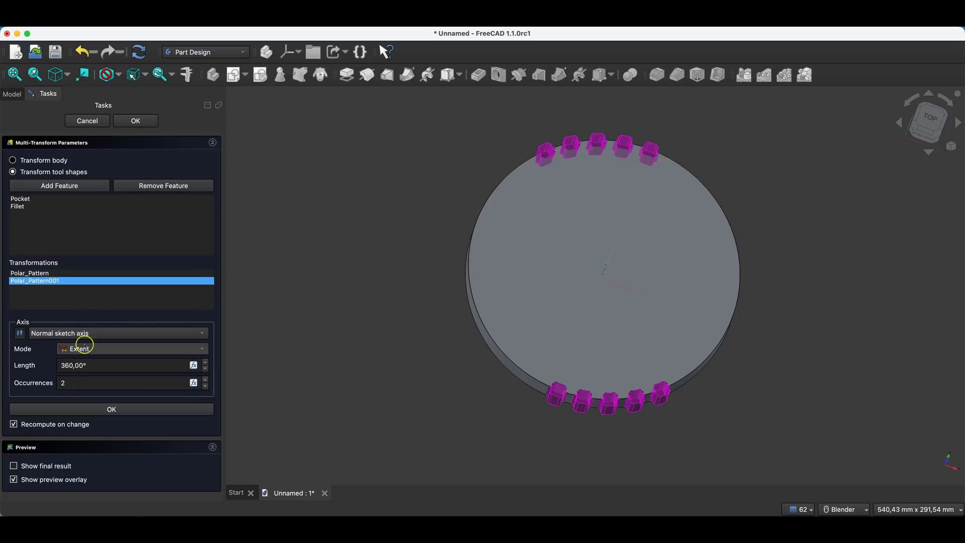
left_click(205, 379)
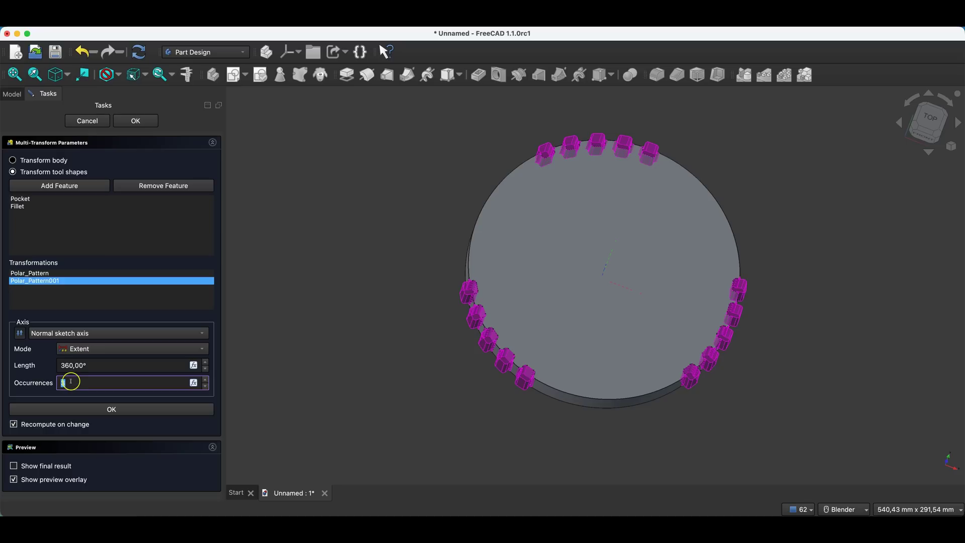
left_click(135, 120)
middle_click_drag(720, 252, 659, 241)
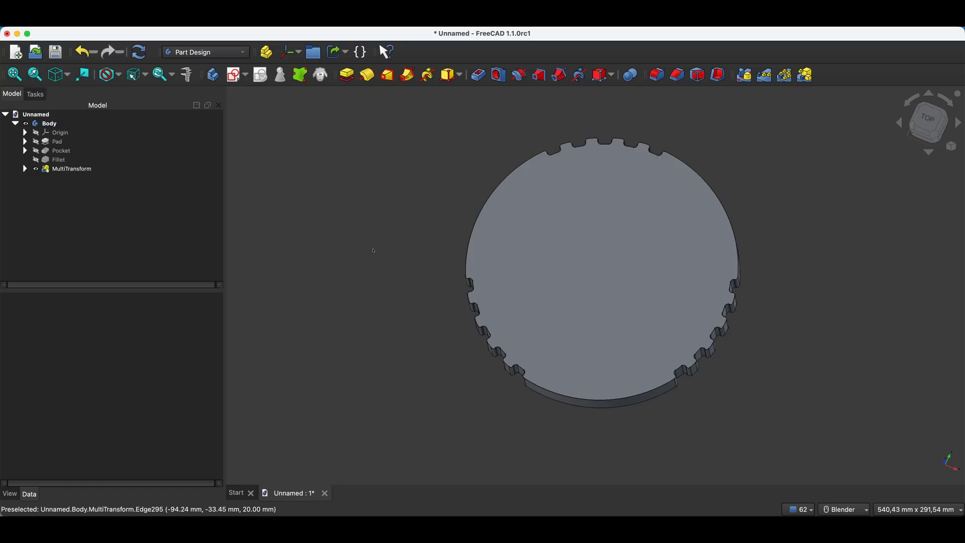
Step: Start a new sketch on the disc's flat top face
left_click_drag(373, 250, 384, 211)
left_click(598, 229)
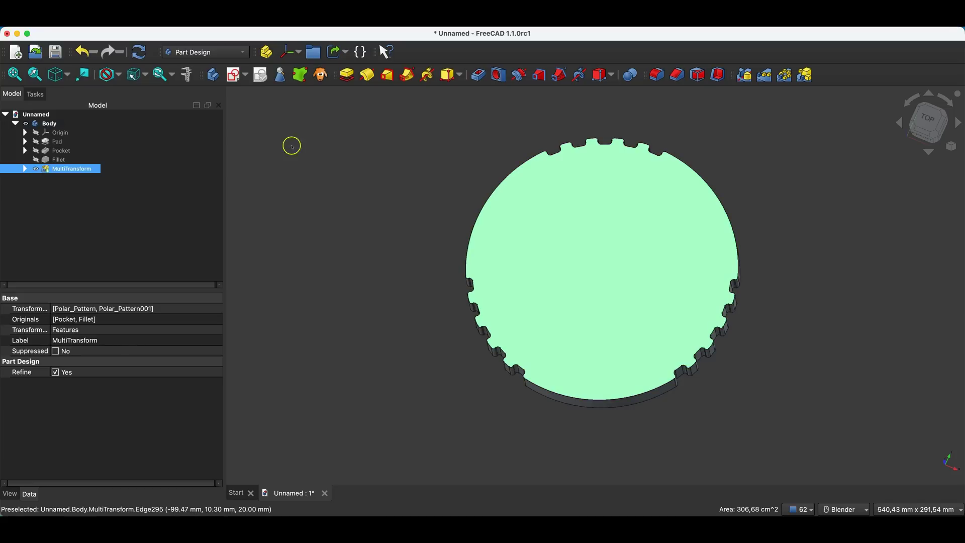
left_click(234, 77)
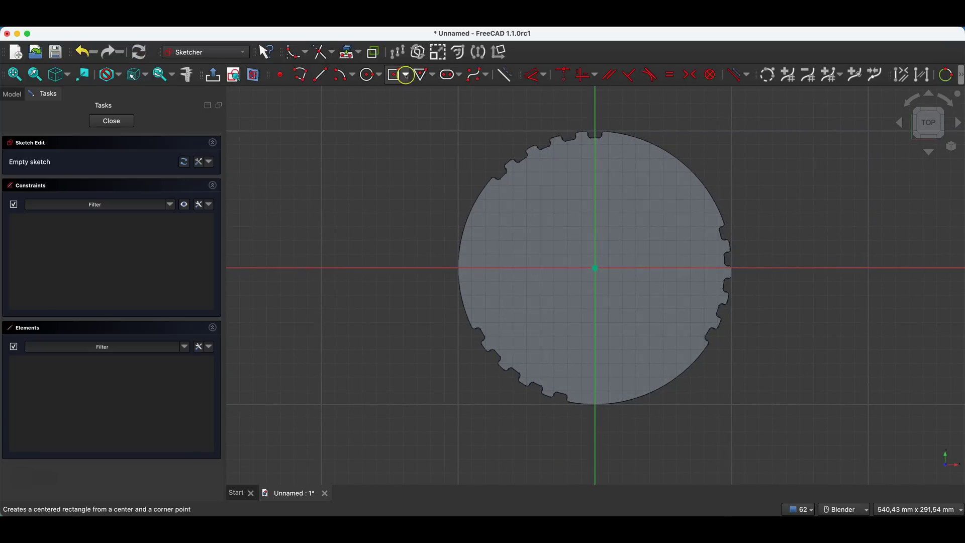
Step: Draw a centered 10 × 10 mm rectangle with 3 mm rounded corners, centered on the vertical axis above the origin
left_click(396, 75)
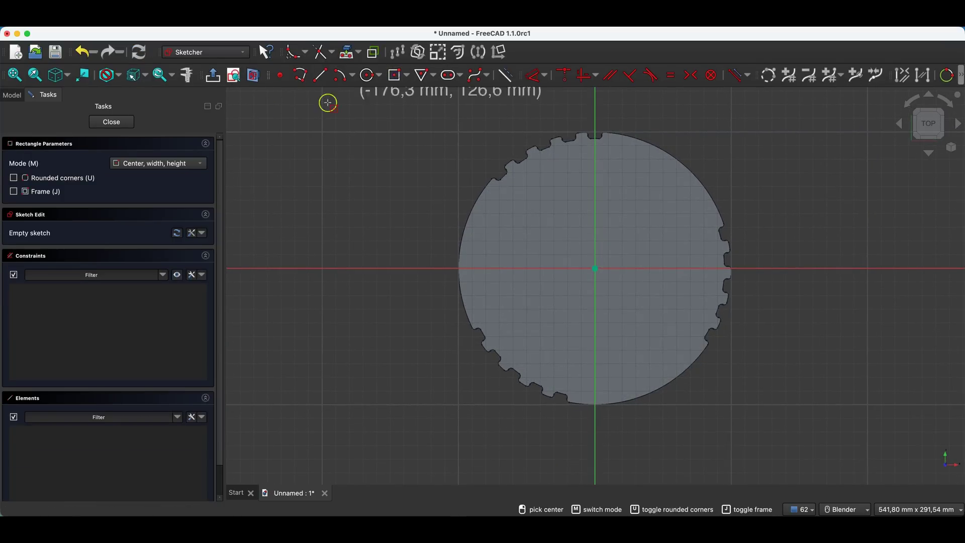
left_click(14, 179)
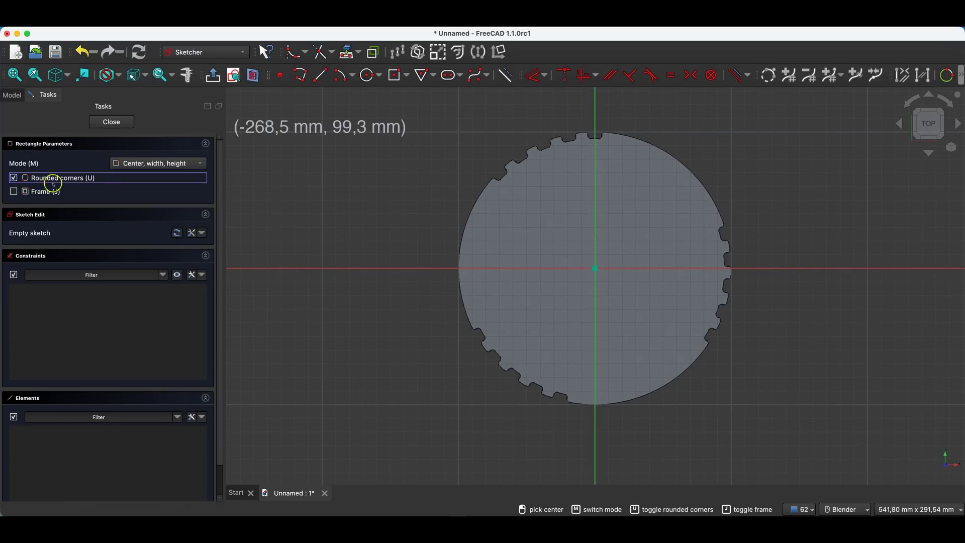
left_click(594, 187)
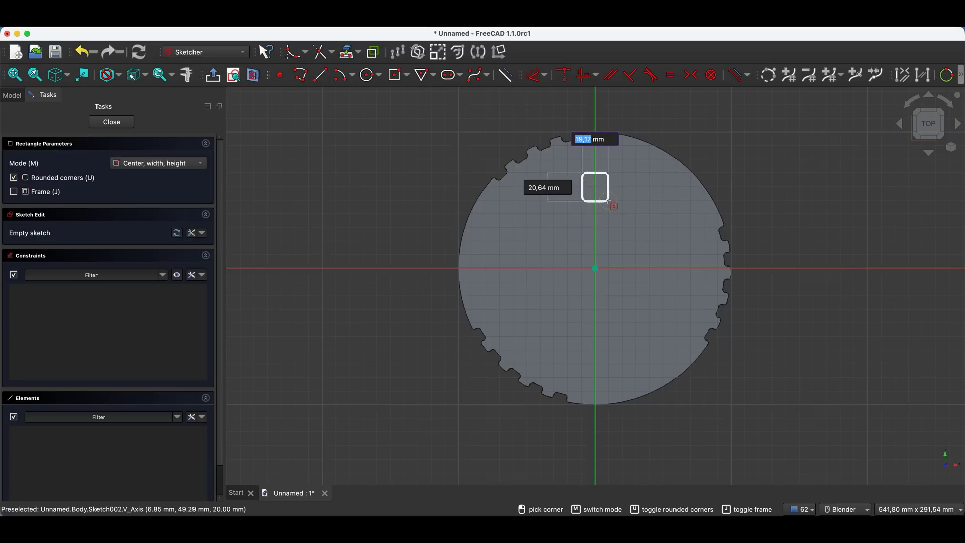
type("10")
key("Tab")
type("10")
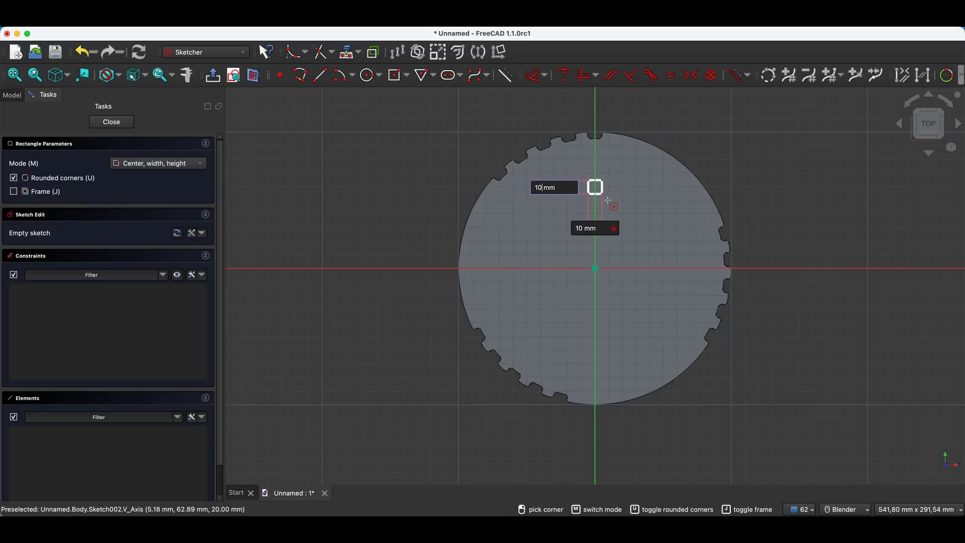
key("Return")
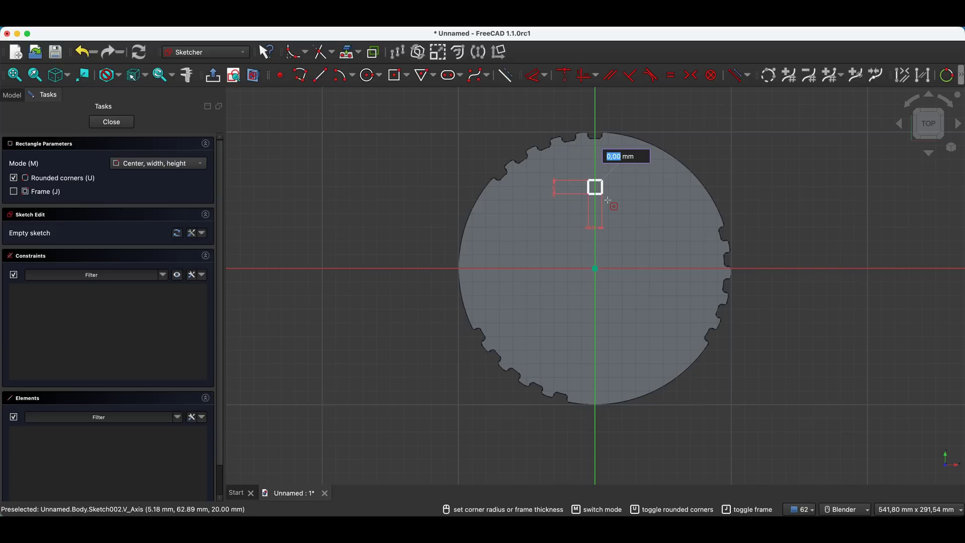
type("3")
key("Return")
scroll(587, 186, "up", 5)
scroll(525, 223, "down", 3)
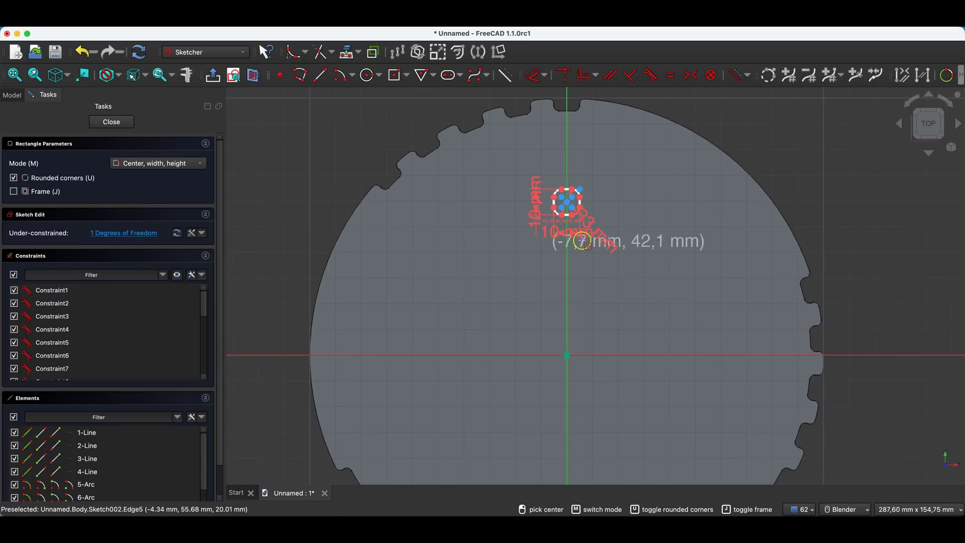
right_click(520, 142)
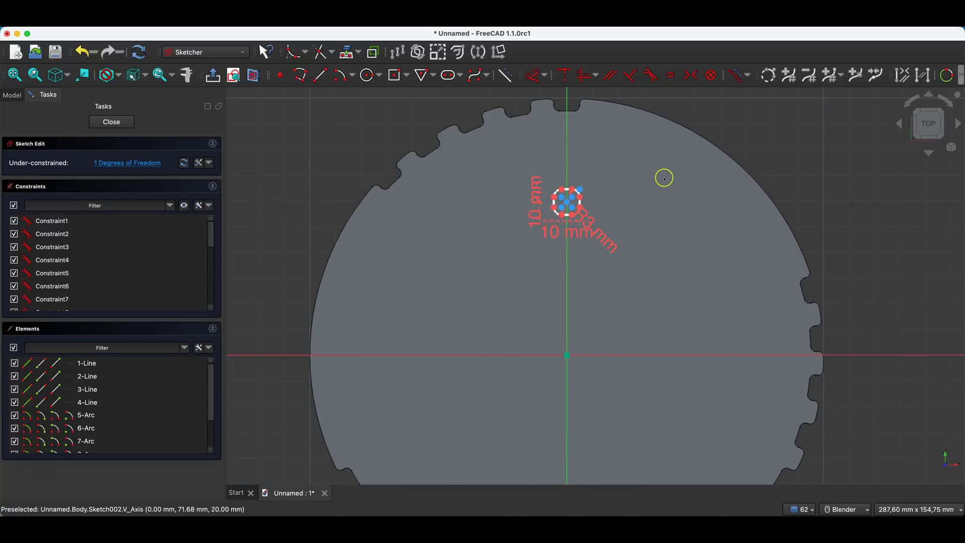
Step: Constrain the rounded rectangle's center 60 mm above the horizontal axis and close the sketch
key("g")
key("f")
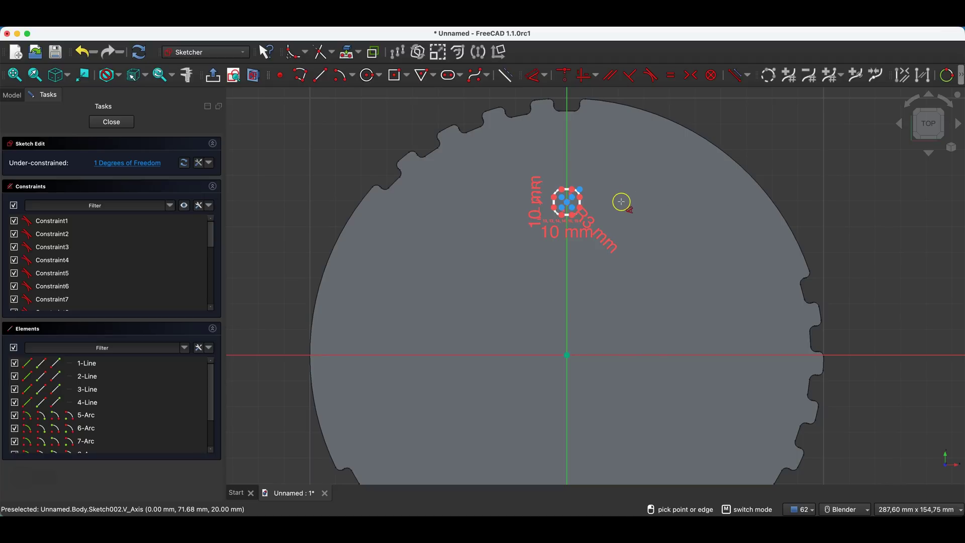
left_click(568, 202)
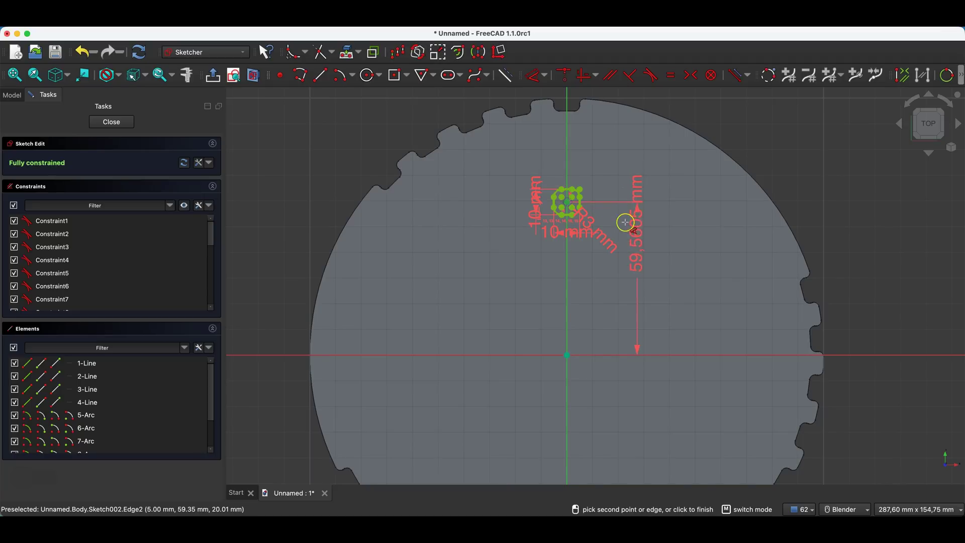
left_click(631, 236)
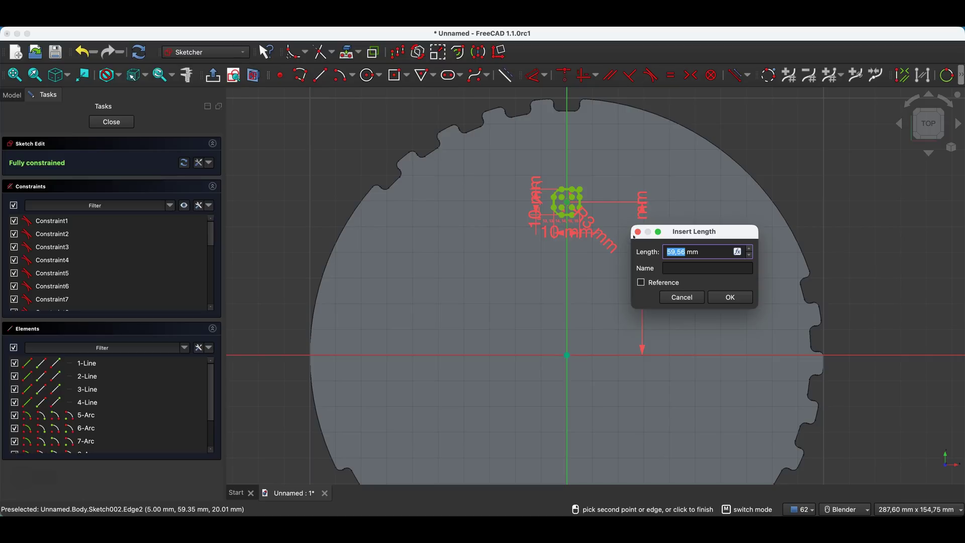
type("6")
key("Return")
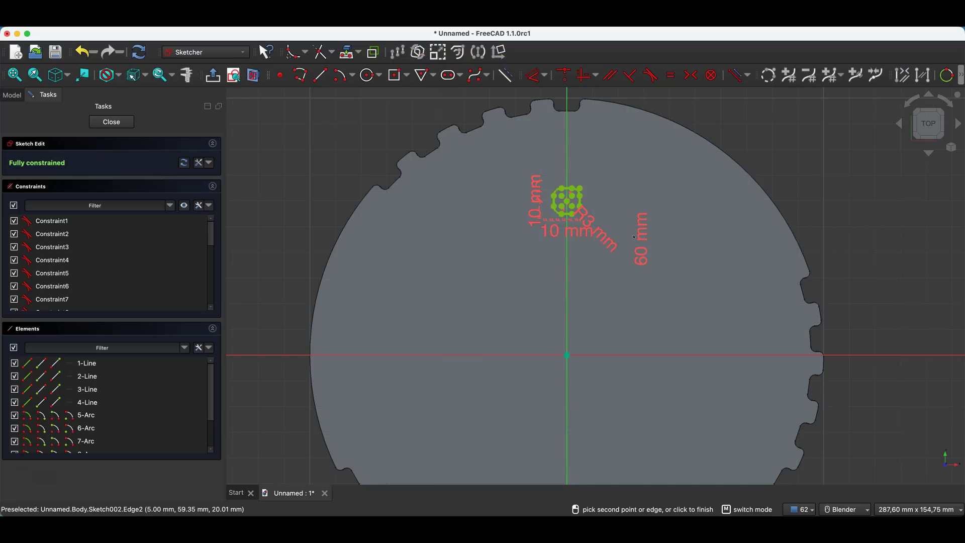
left_click(111, 122)
Step: Pad the rounded square sketch 5 mm upward from the disc's top face
mouse_move(582, 226)
middle_mouse_down()
mouse_move(582, 237)
mouse_move(574, 207)
middle_mouse_up()
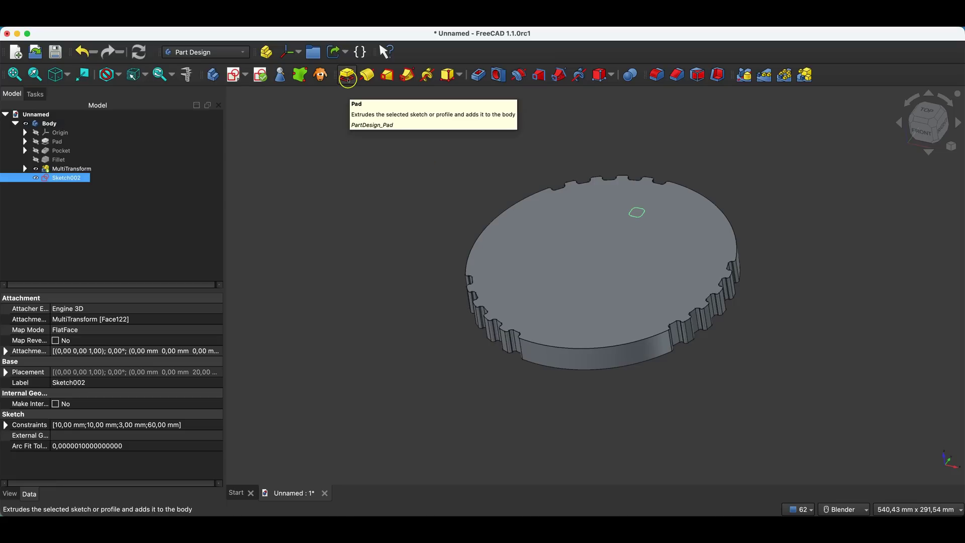
left_click(348, 77)
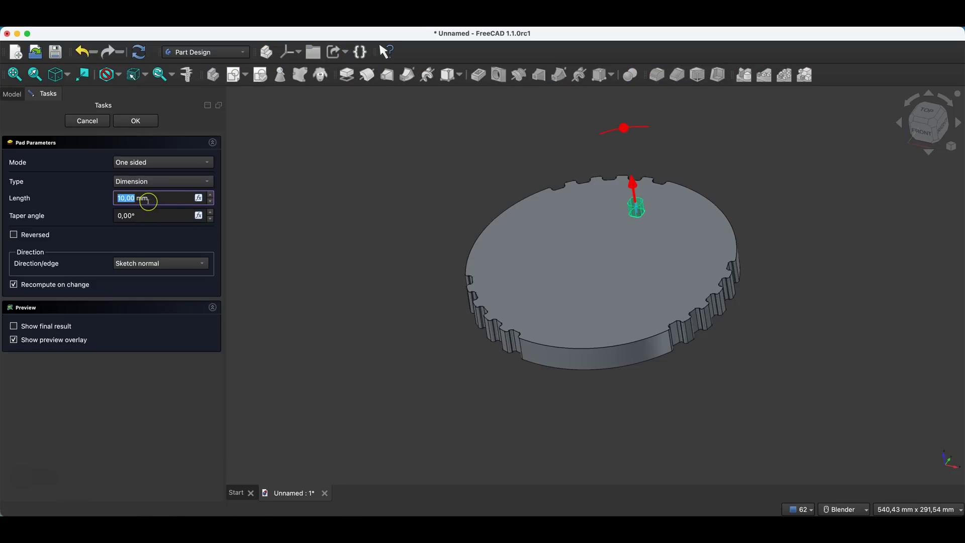
type("5")
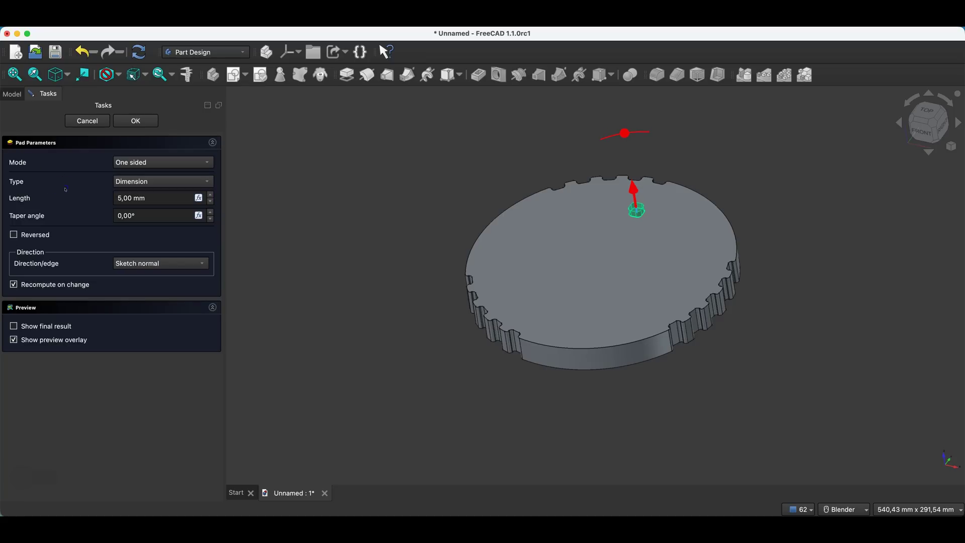
left_click(136, 121)
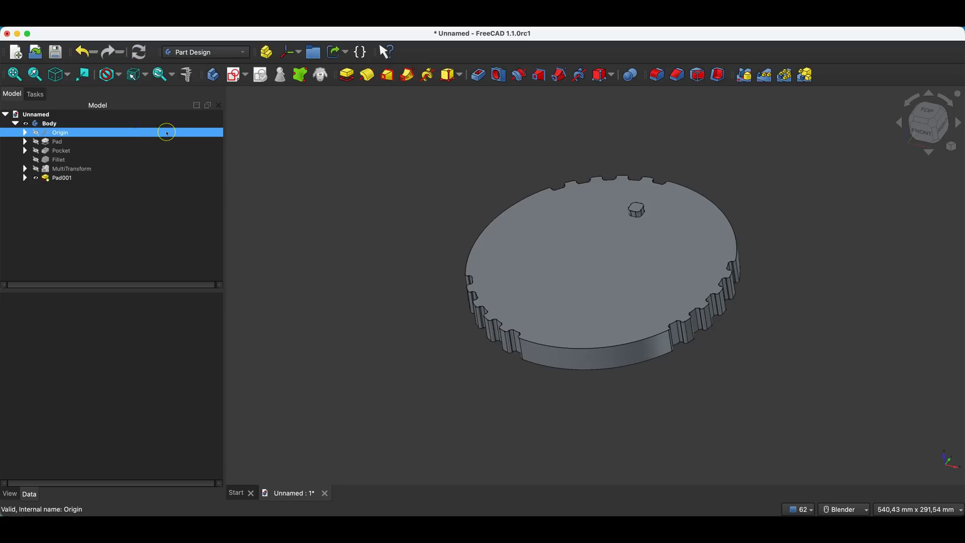
Step: Start a Multi-Transform of the small rounded square pad and add a linear pattern to it
left_click(70, 179)
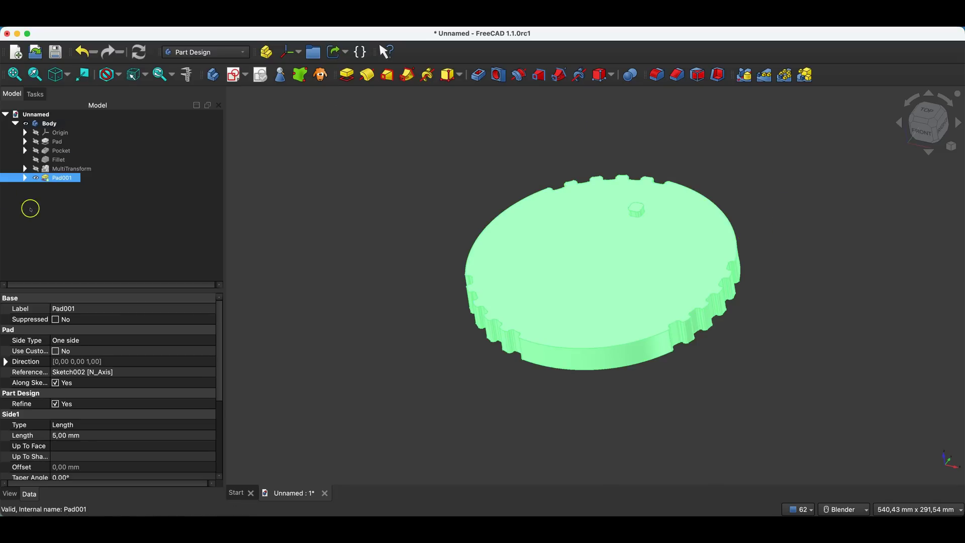
left_click(57, 180)
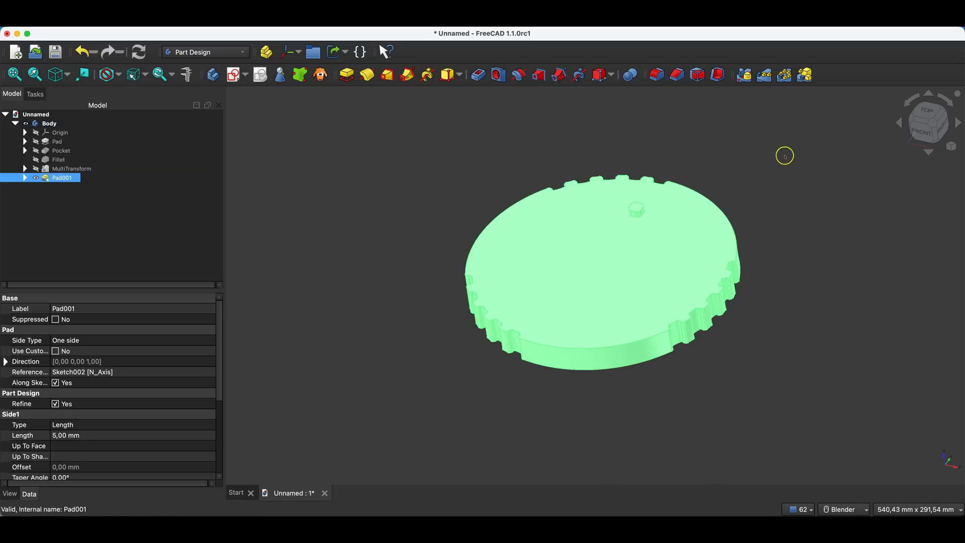
left_click(804, 75)
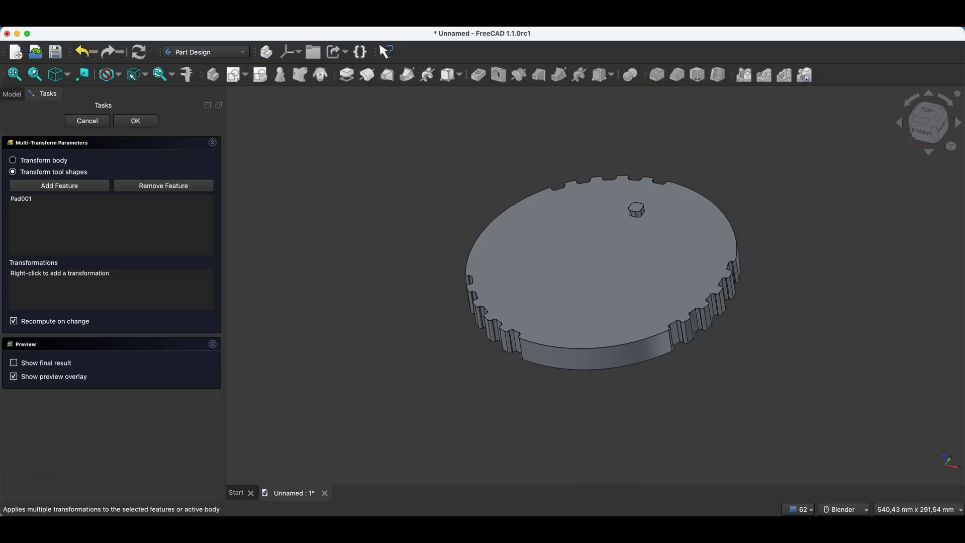
right_click(120, 285)
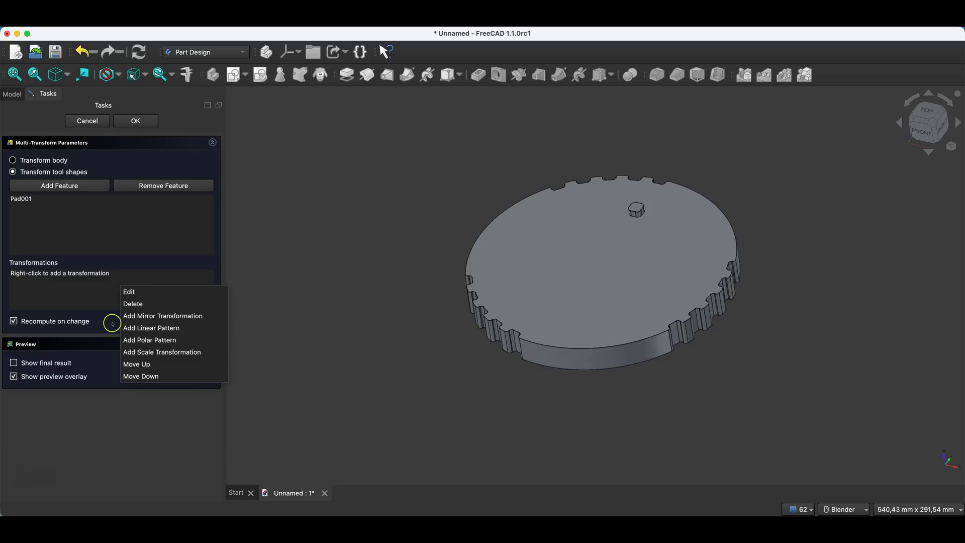
left_click(173, 330)
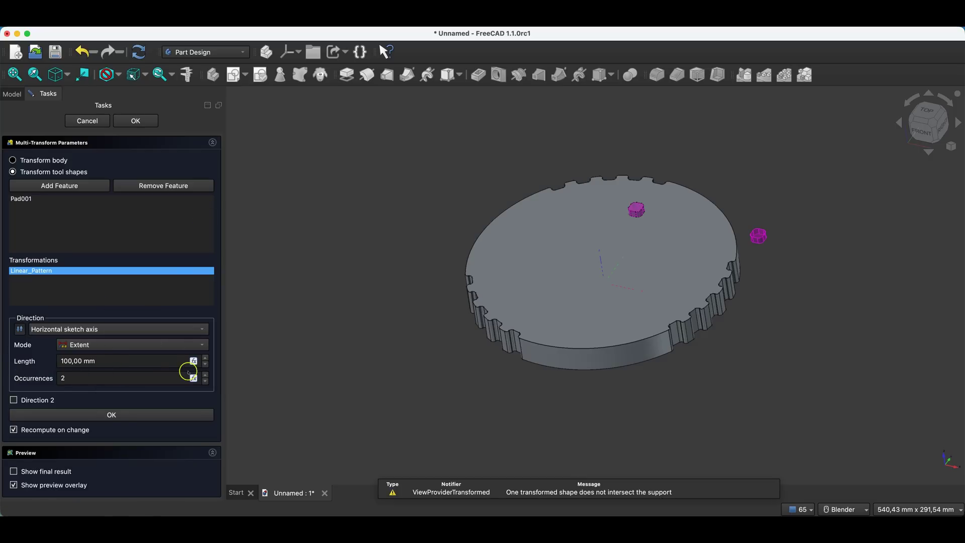
Step: Set the linear pattern to 3 occurrences in Spacing mode with 12 mm spacing along the horizontal sketch axis
left_click(205, 374)
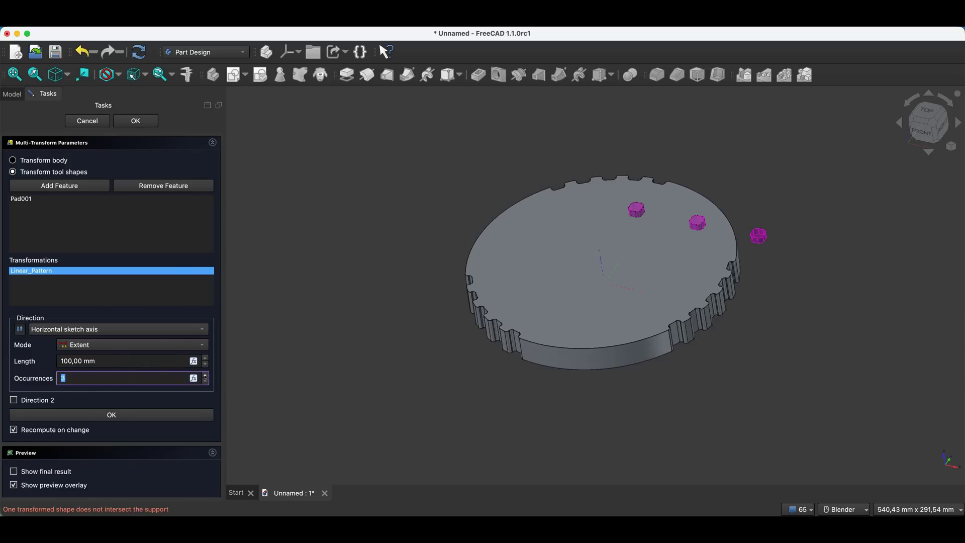
left_click(91, 344)
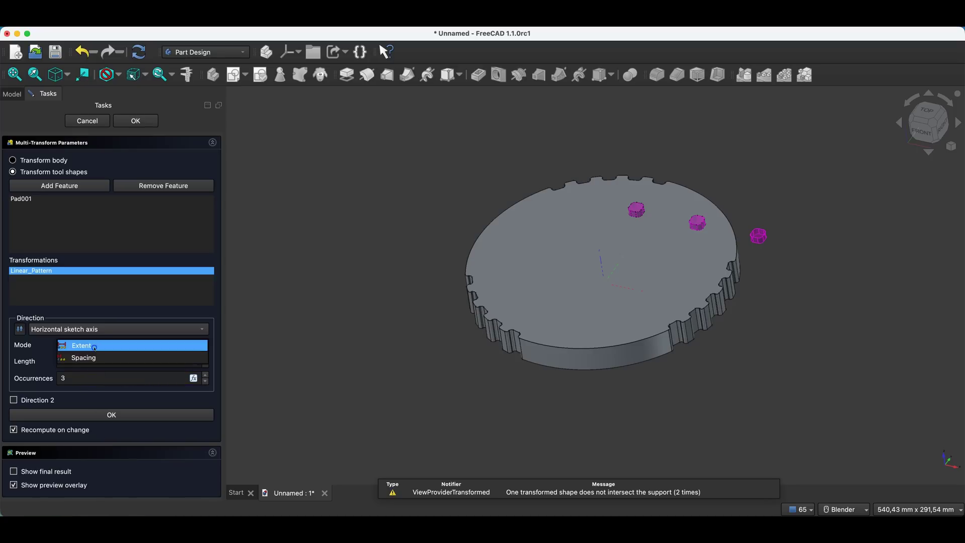
left_click(120, 358)
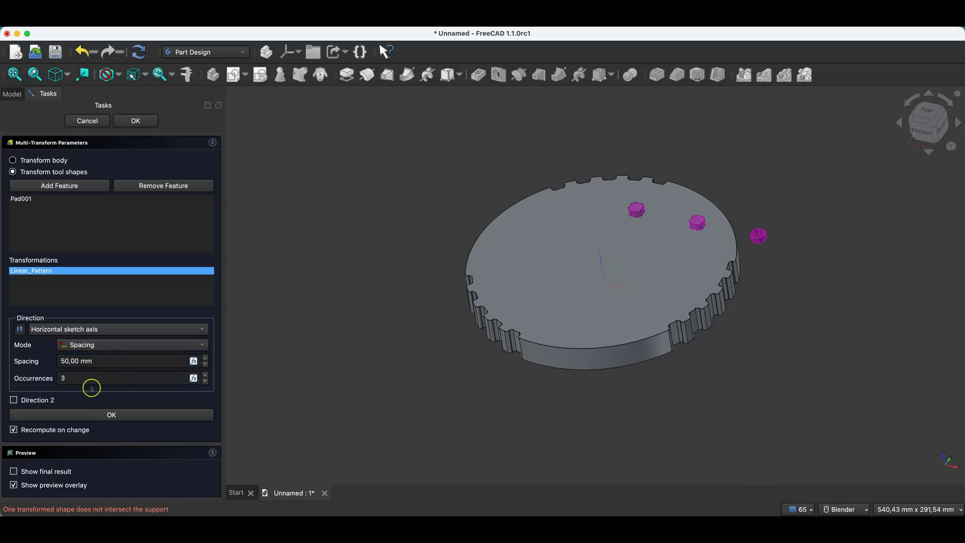
left_click(66, 361)
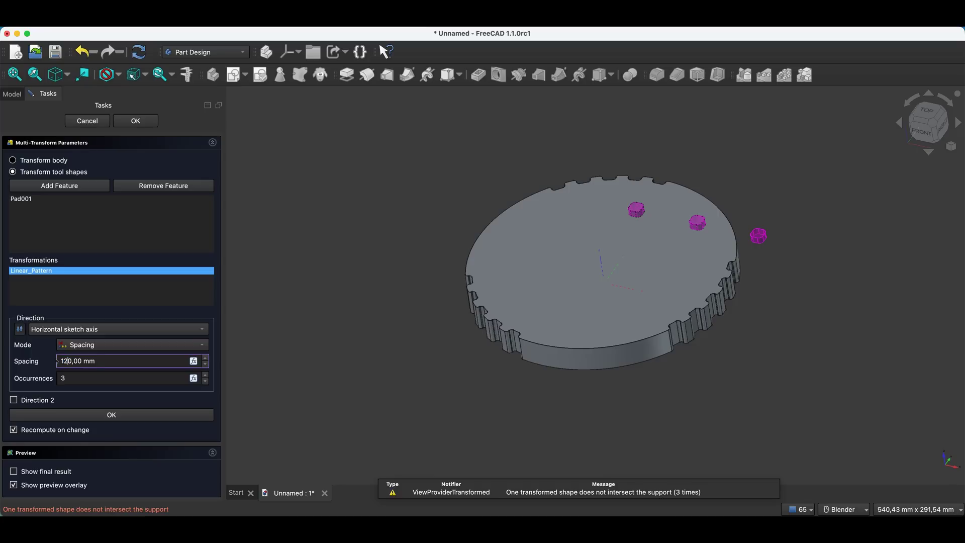
left_click(85, 374)
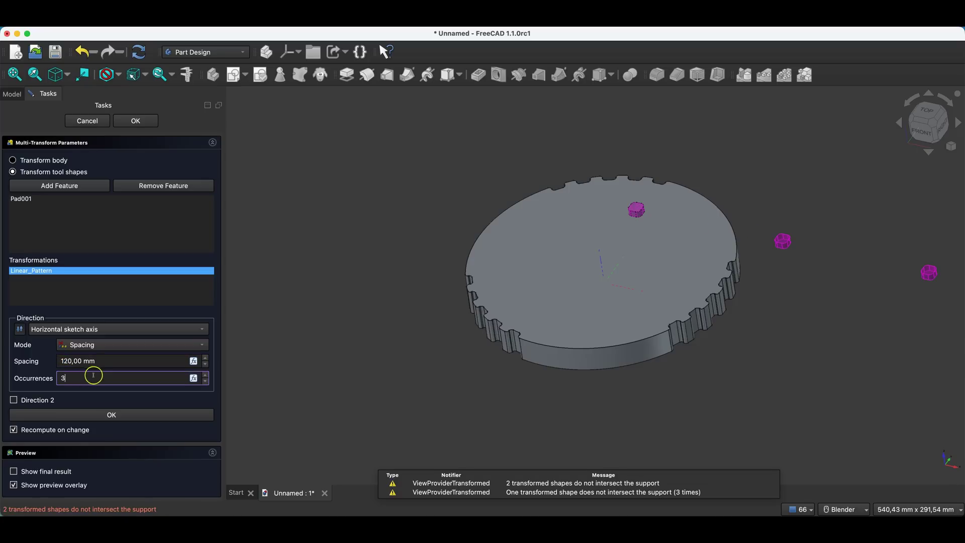
left_click(73, 358)
key("BackSpace")
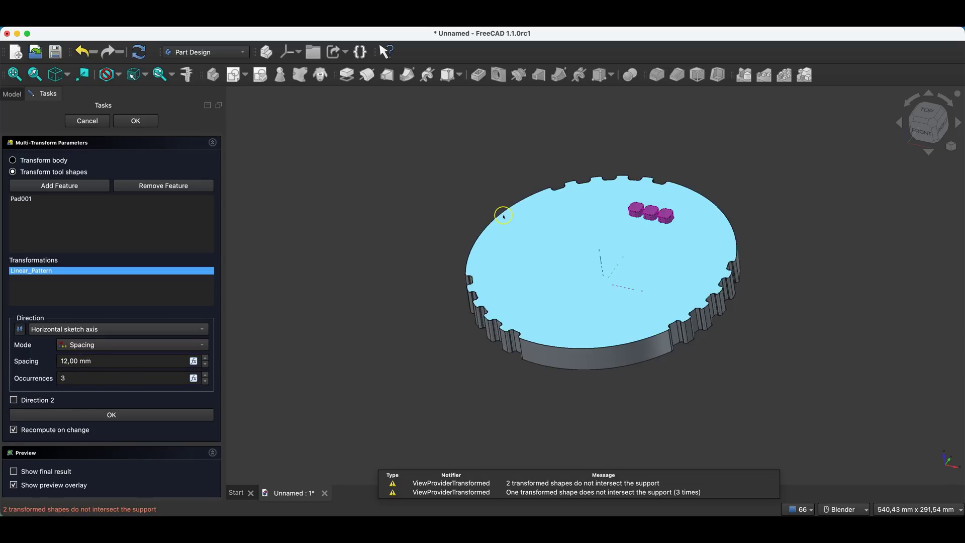
Step: Enable the linear pattern's second direction with 3 occurrences along the vertical sketch axis, reversed toward the disc's center
left_click(14, 400)
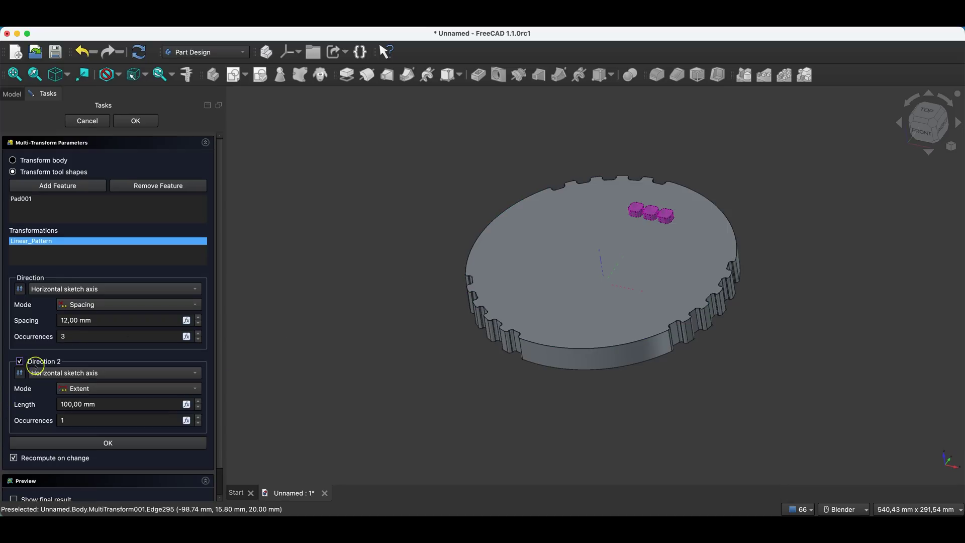
left_click(198, 417)
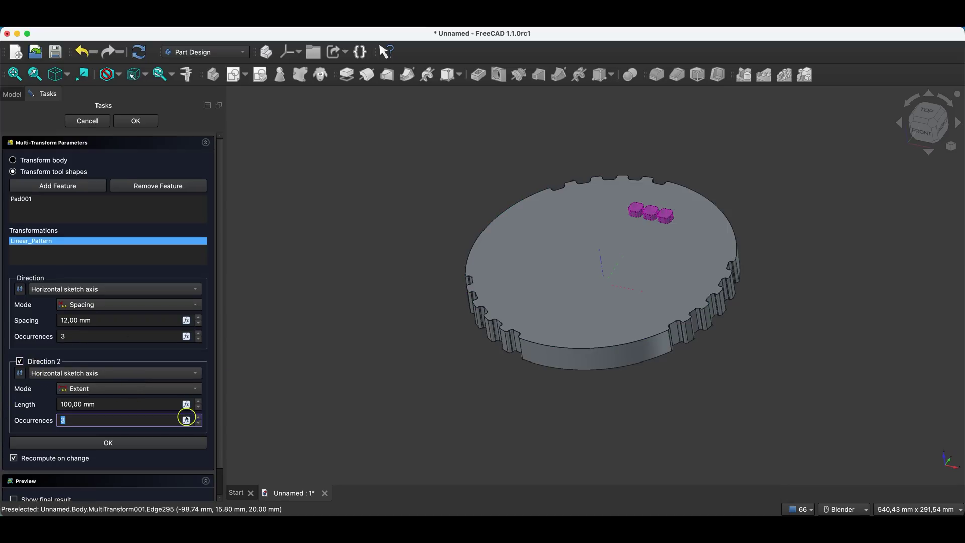
left_click(78, 373)
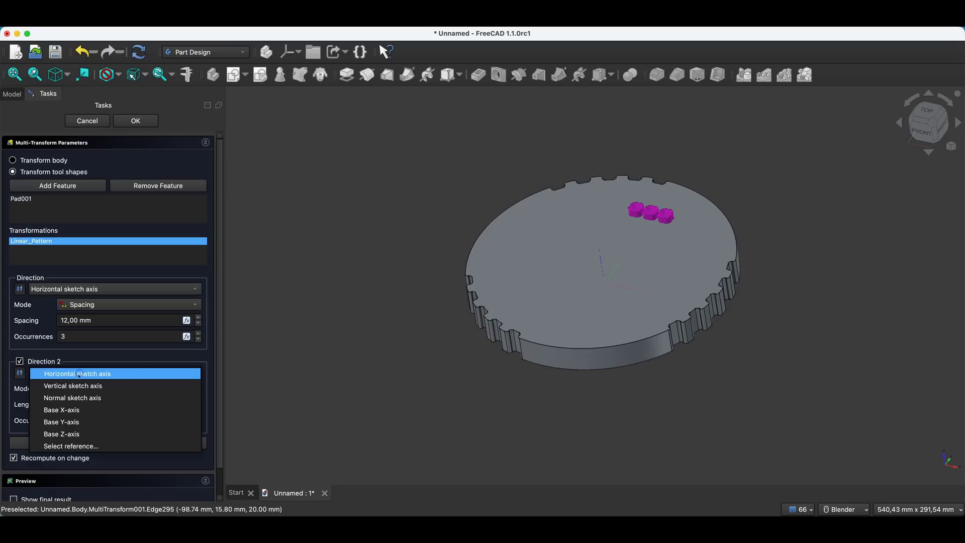
left_click(85, 388)
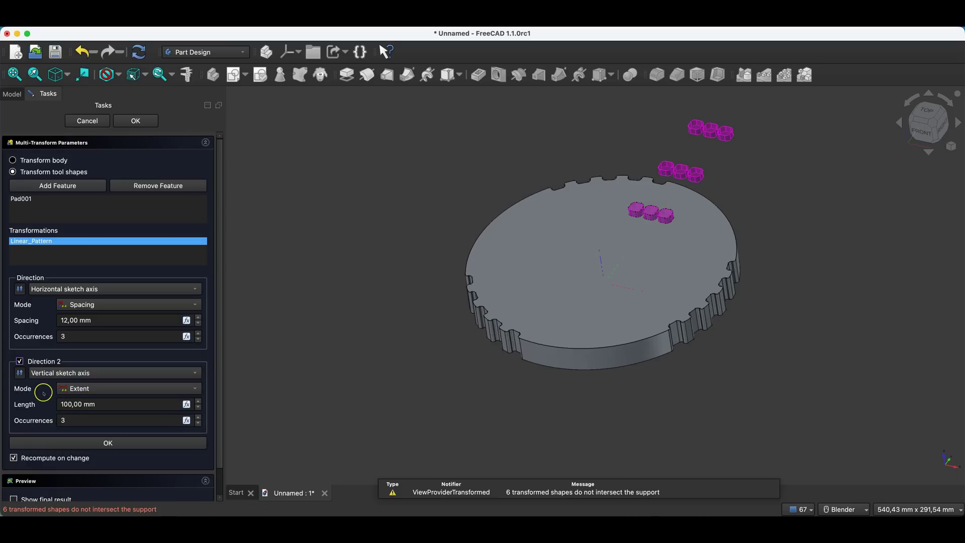
left_click(22, 377)
Step: Switch the second direction to Spacing mode and set its spacing to 12 mm
left_click(85, 390)
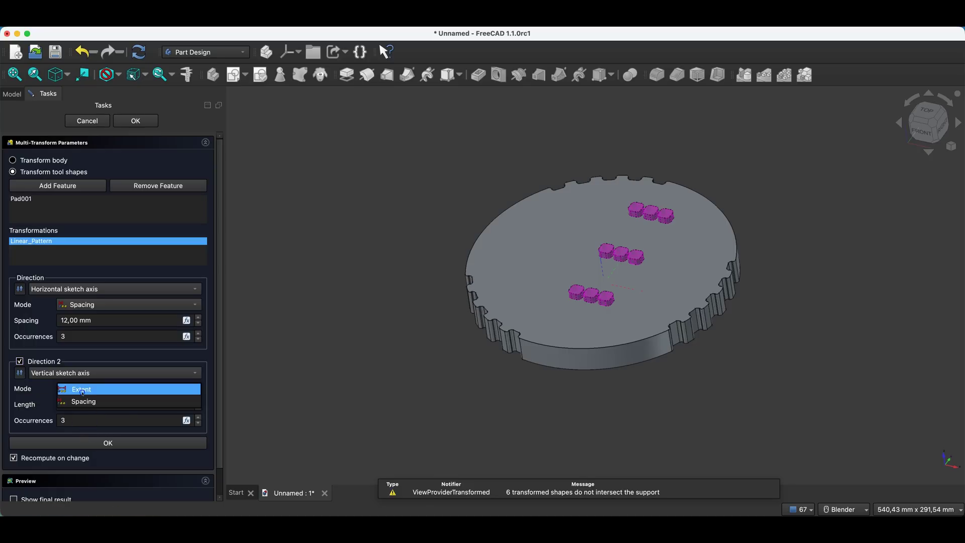
left_click(82, 402)
left_click(65, 404)
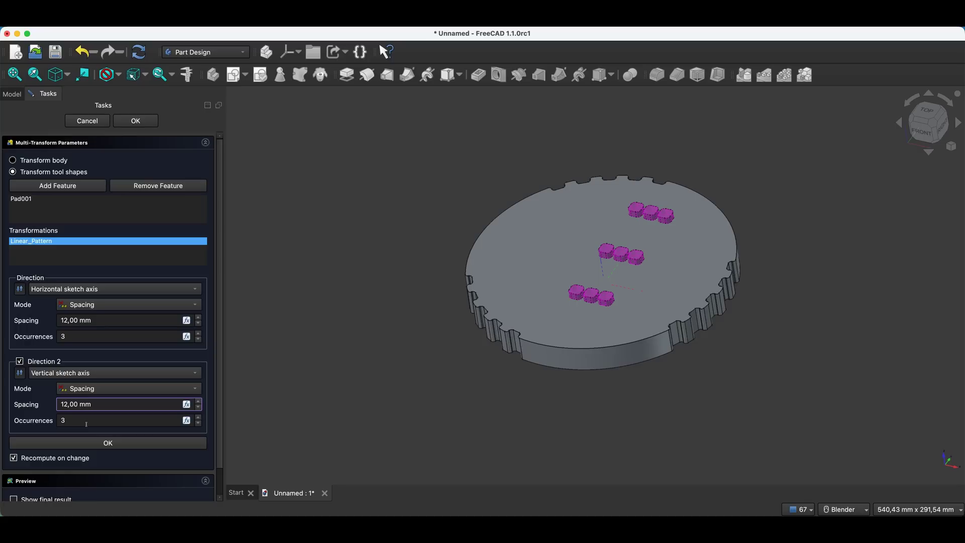
key("Return")
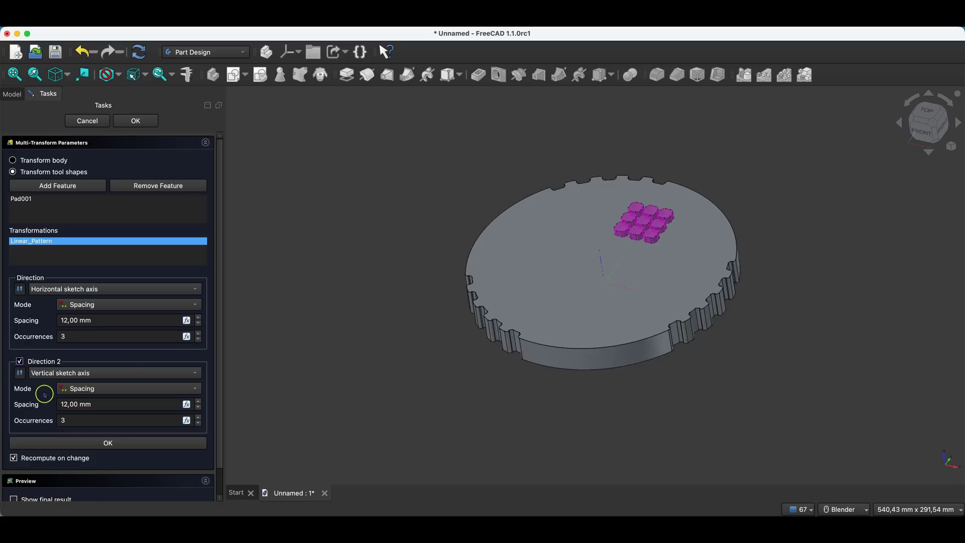
Step: Add a polar pattern with 3 occurrences over 360° about the normal sketch axis to the pad grid's Multi-Transform and accept it
middle_click_drag(561, 219, 390, 200)
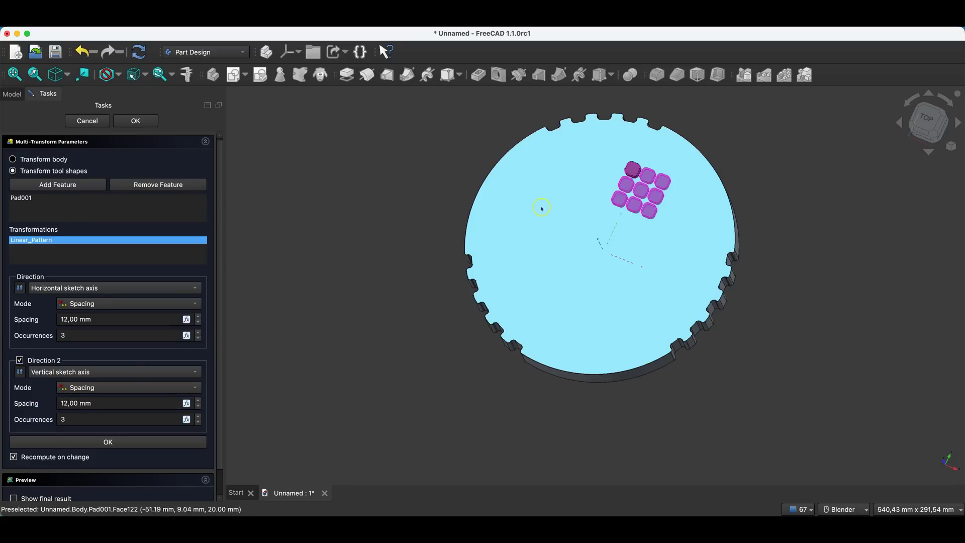
right_click(87, 255)
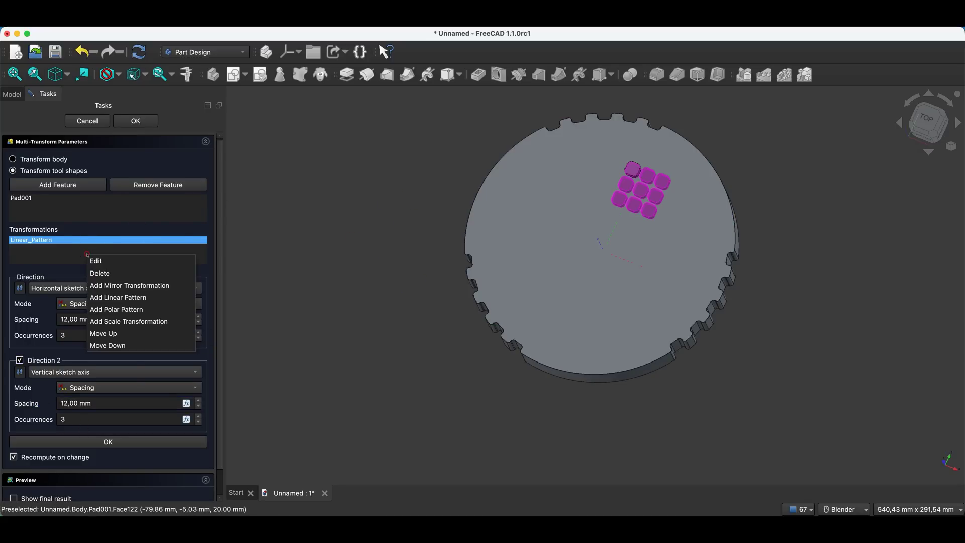
left_click(120, 310)
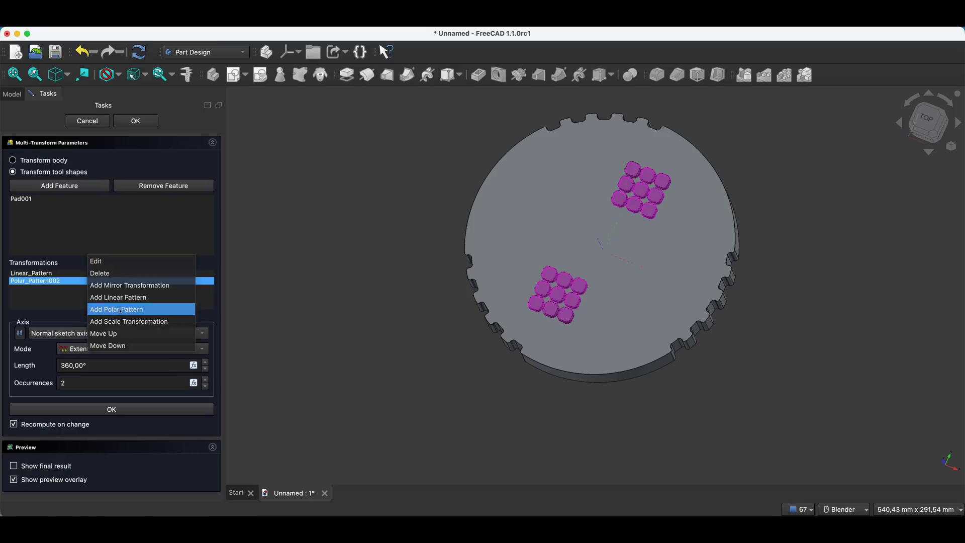
left_click(206, 380)
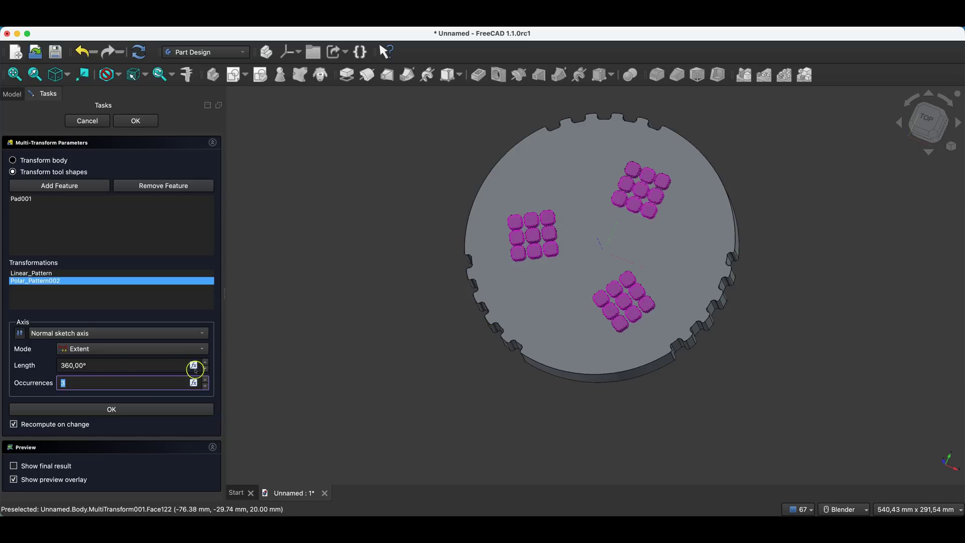
left_click(135, 121)
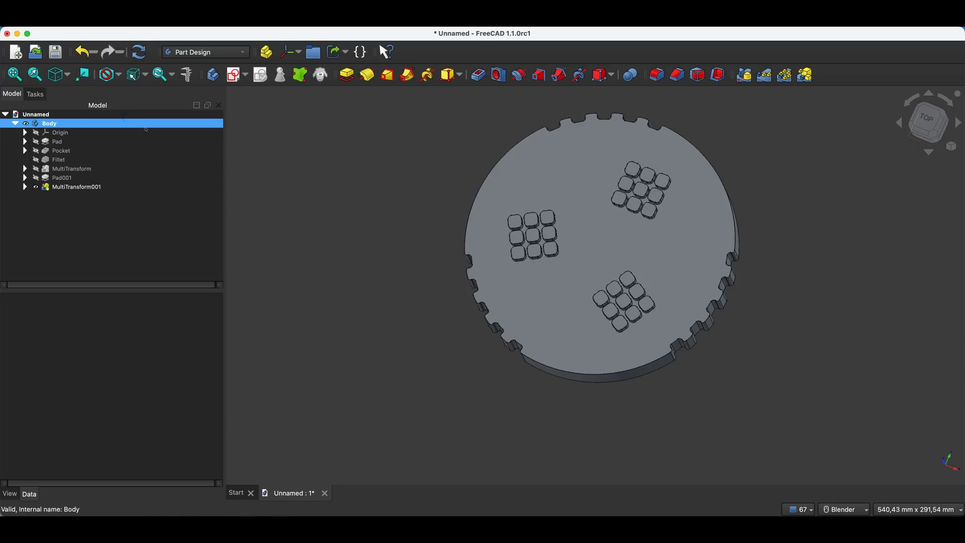
mouse_move(590, 331)
middle_mouse_down()
mouse_move(588, 301)
mouse_move(584, 324)
middle_mouse_up()
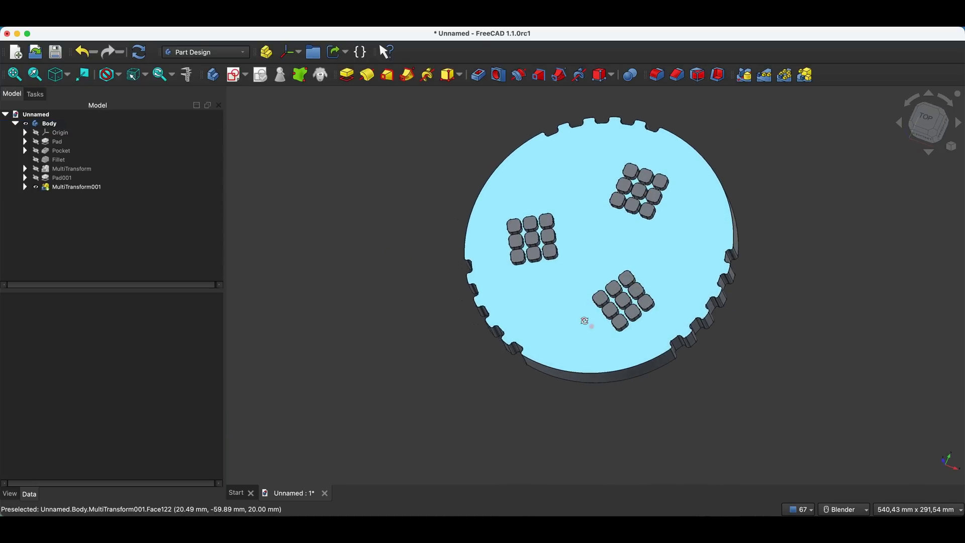